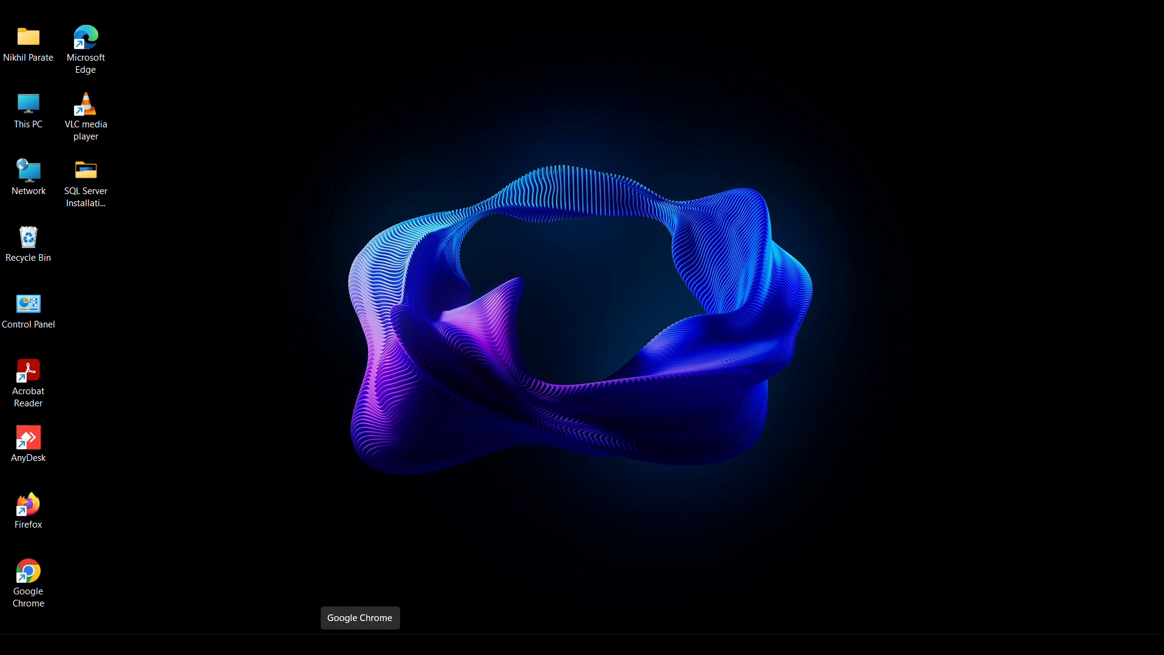
Open Google Chrome with the fourth listed profile and search the web for "visual studio"
left_click(360, 643)
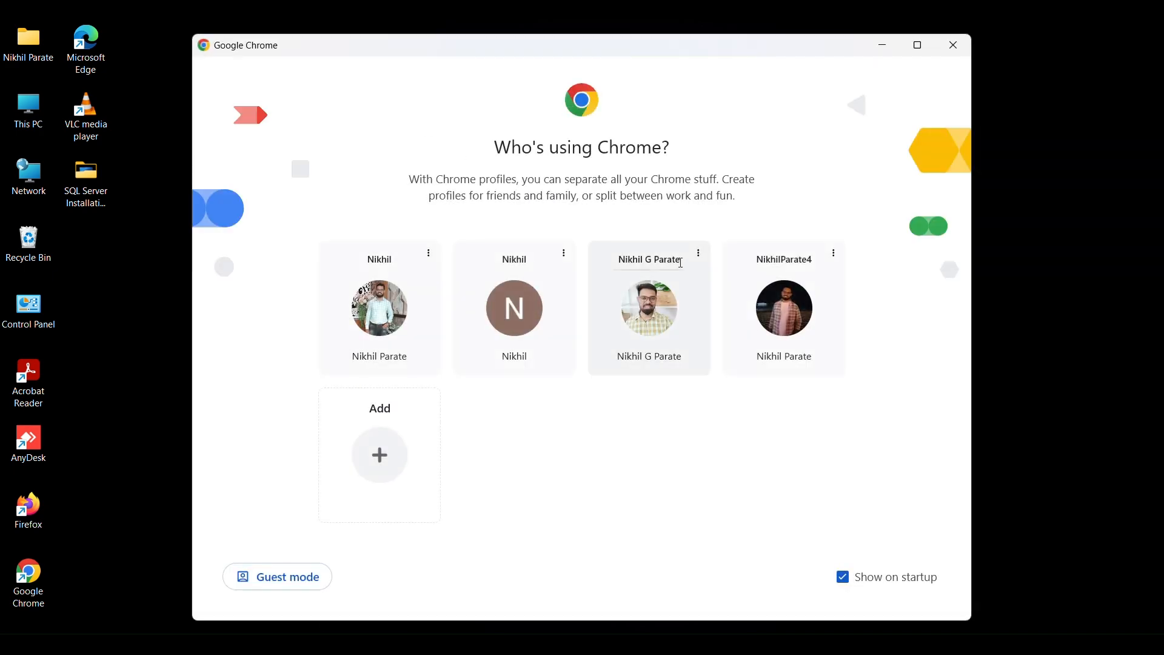
left_click(779, 311)
left_click(328, 69)
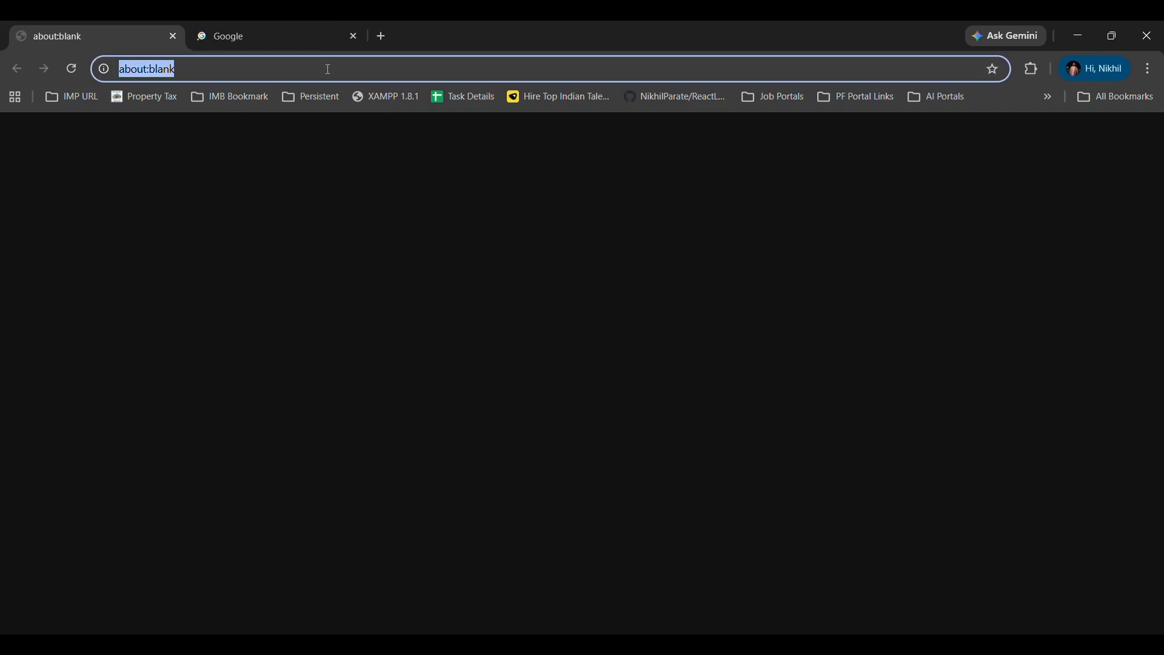
type("visual stu")
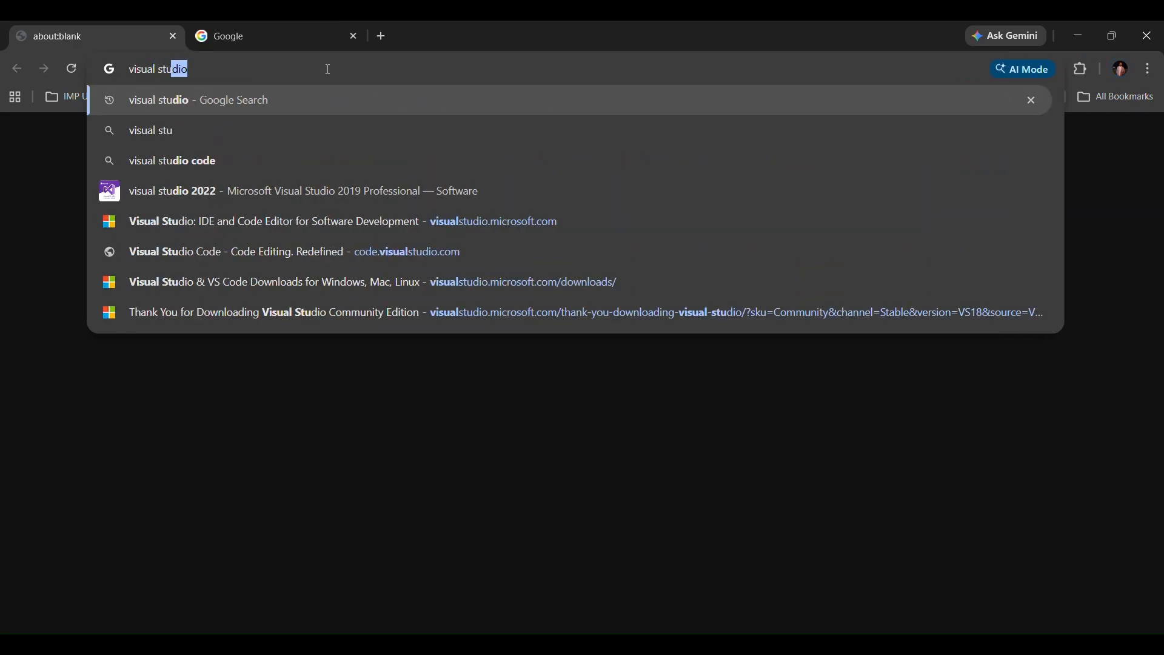
key("Return")
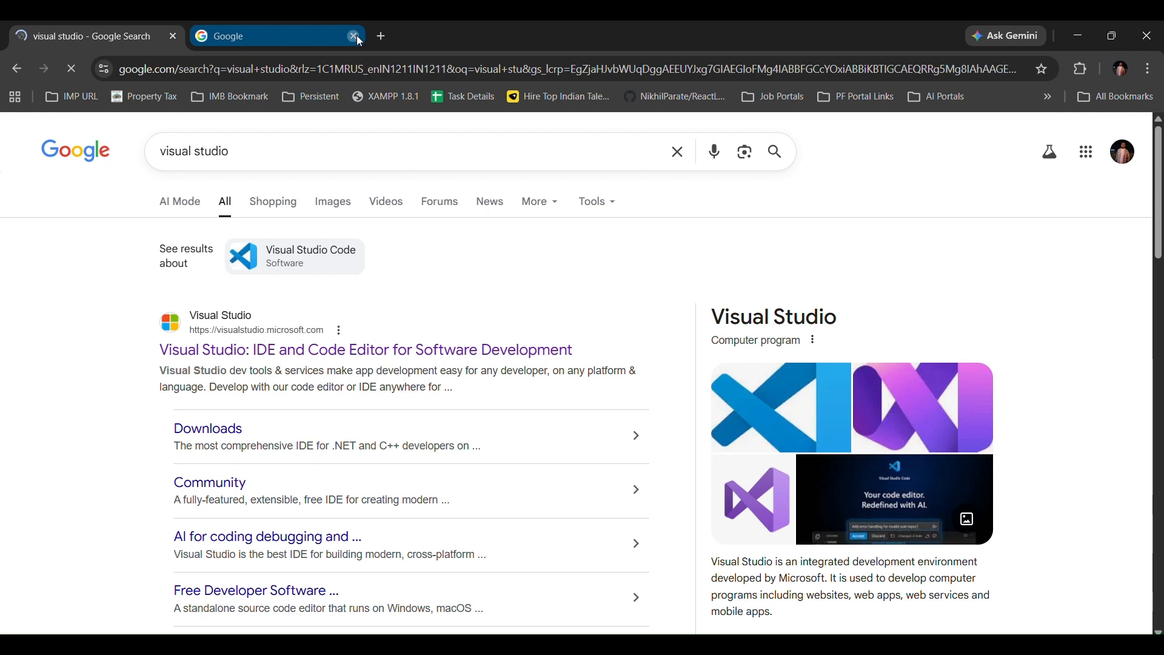
Close the spare Google tab and open the Downloads page of the official Visual Studio website
left_click(354, 36)
left_click(294, 363)
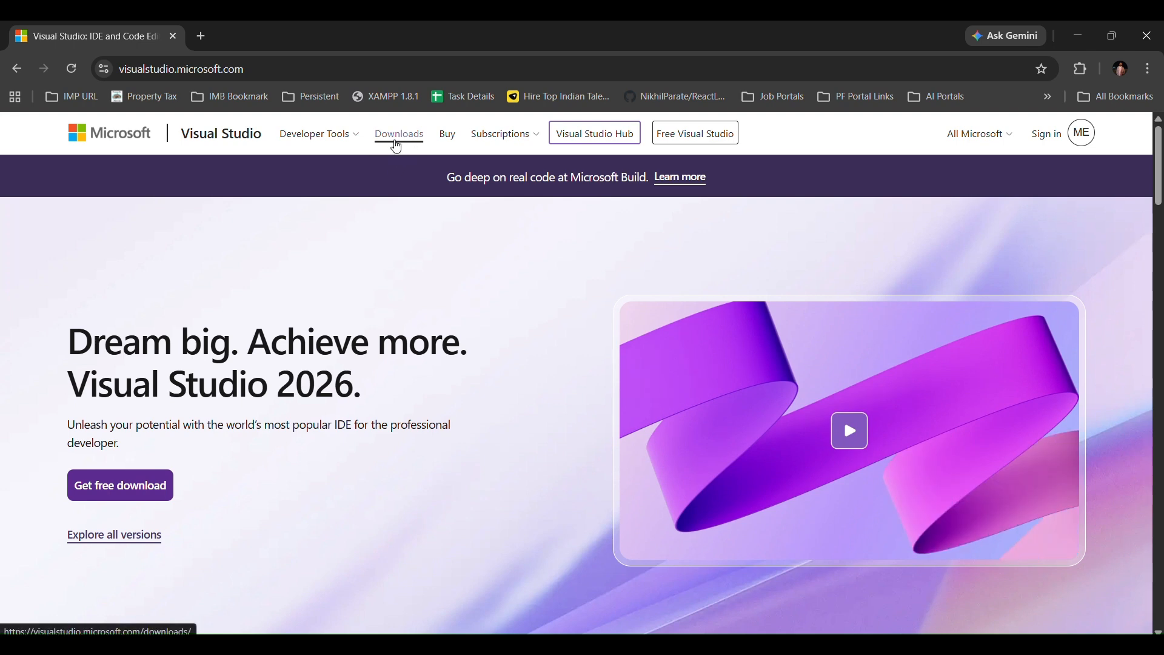
left_click(397, 140)
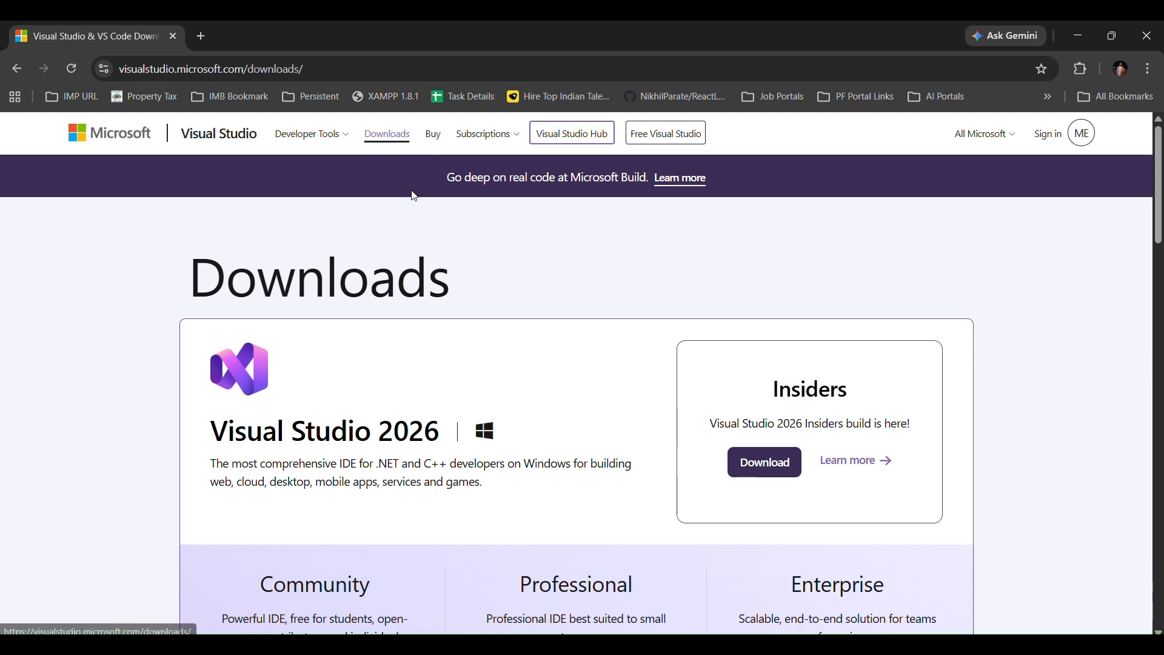
Download the free Community edition of Visual Studio 2026
scroll(61, 424, "down", 3)
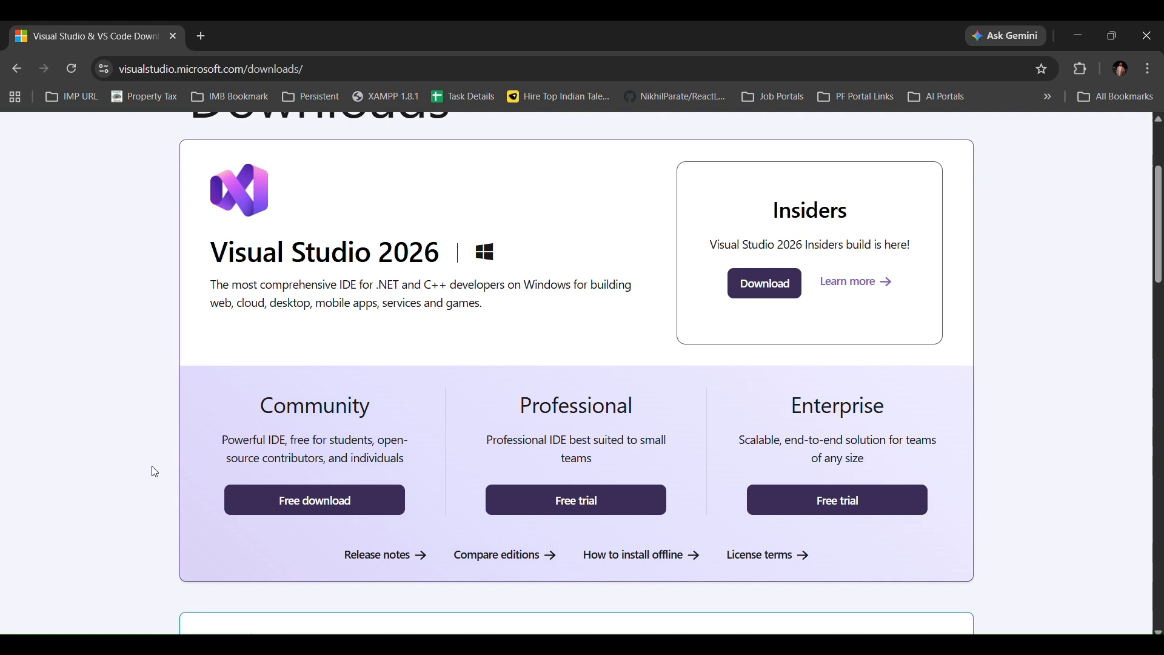
left_click_drag(288, 440, 338, 441)
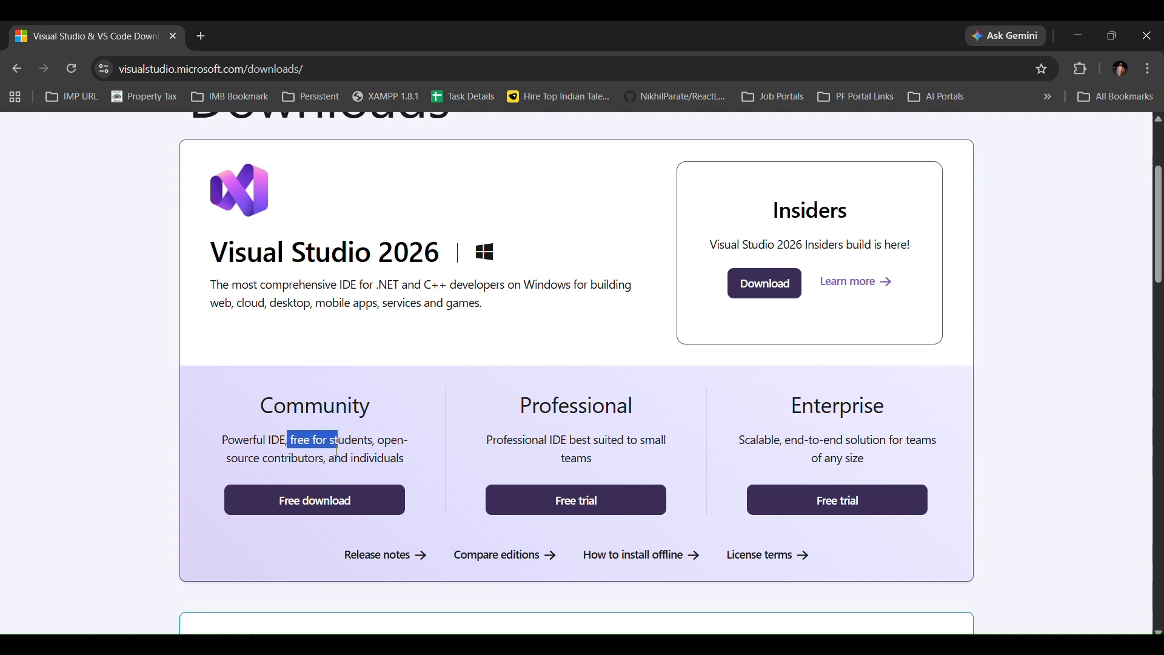
left_click(317, 515)
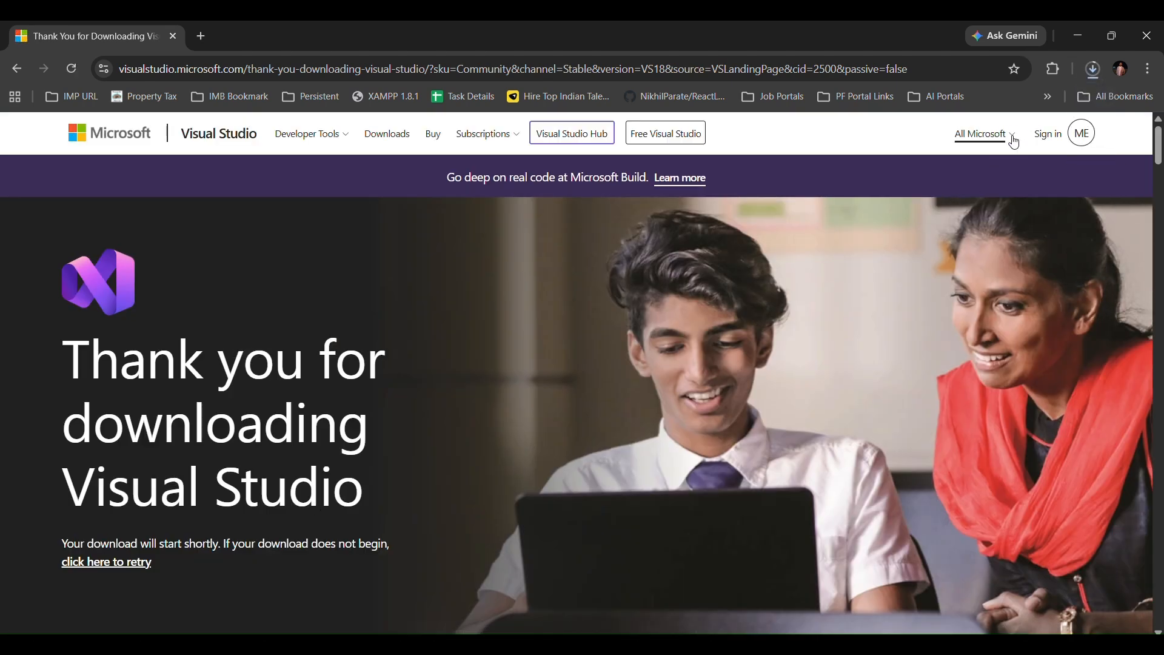
Check the VisualStudioSetup.exe download and show the finished file in its folder
left_click(1096, 67)
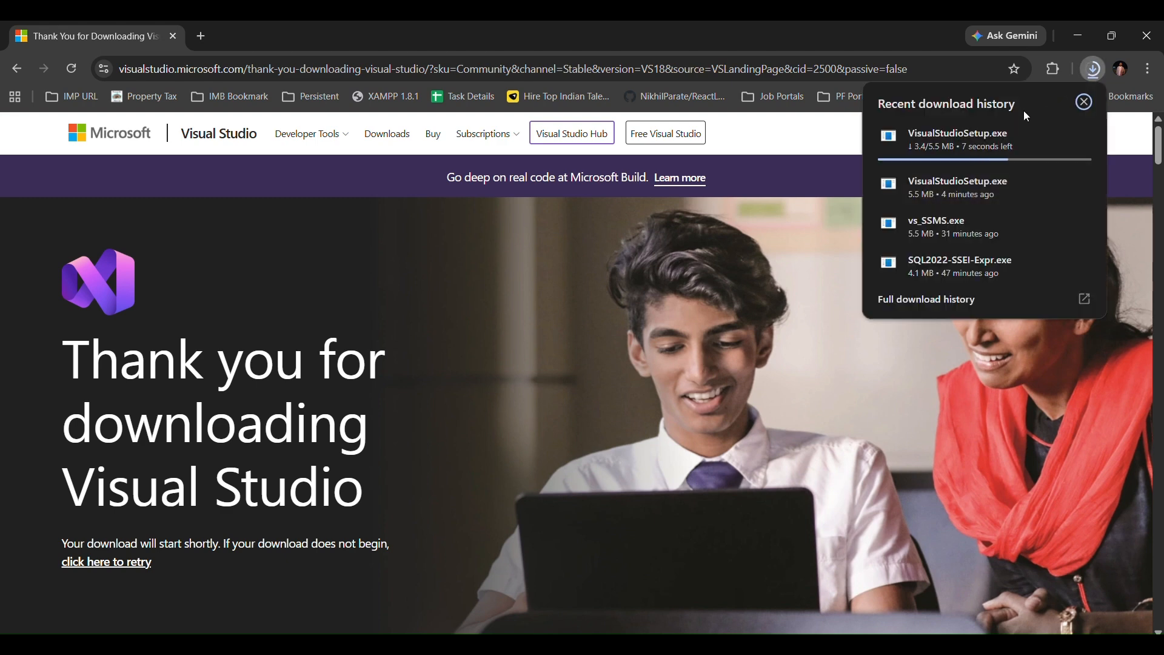
mouse_move(957, 148)
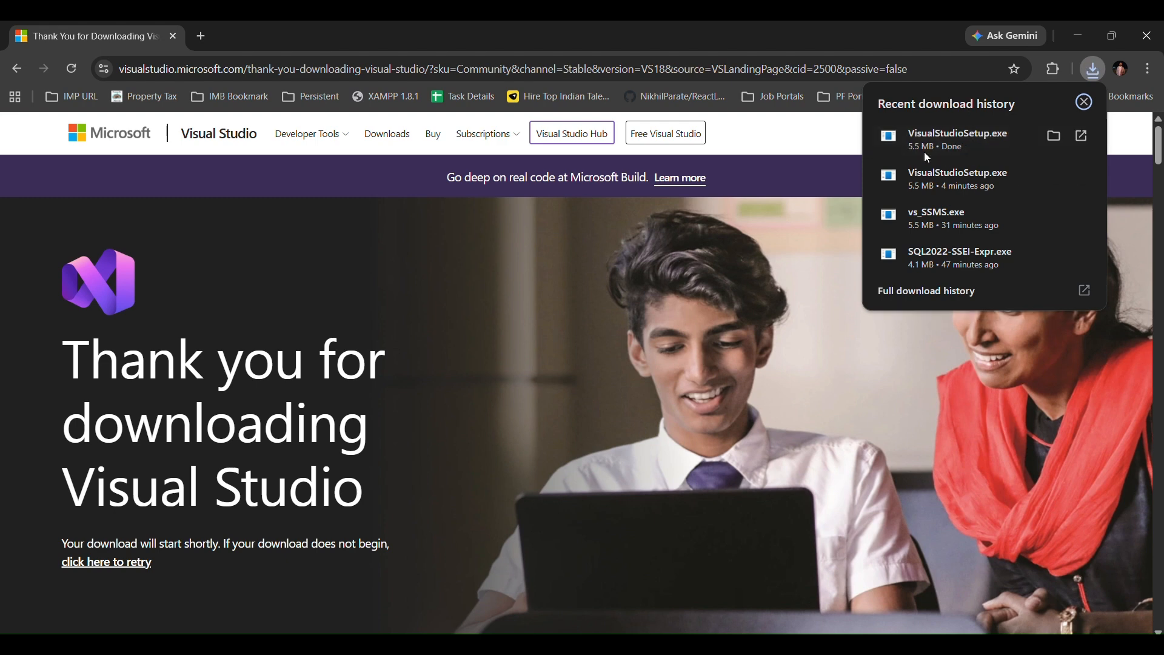
left_click(1056, 135)
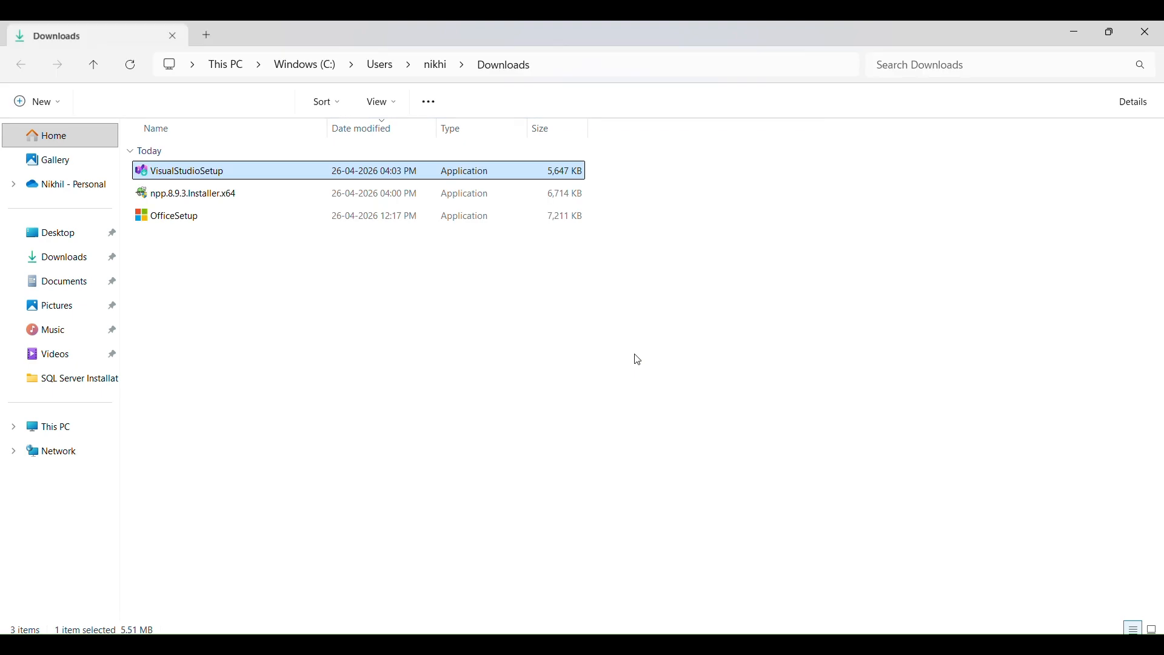
Run VisualStudioSetup from the Downloads folder and continue past the installer's privacy and license notice
left_click(243, 347)
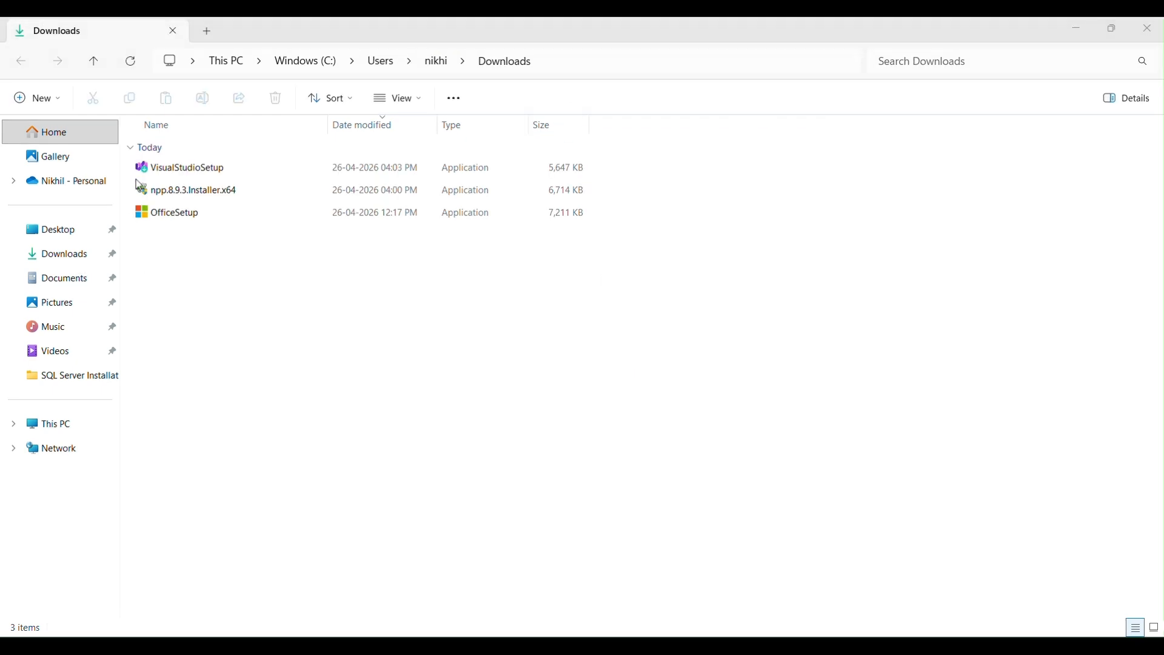
double_click(198, 170)
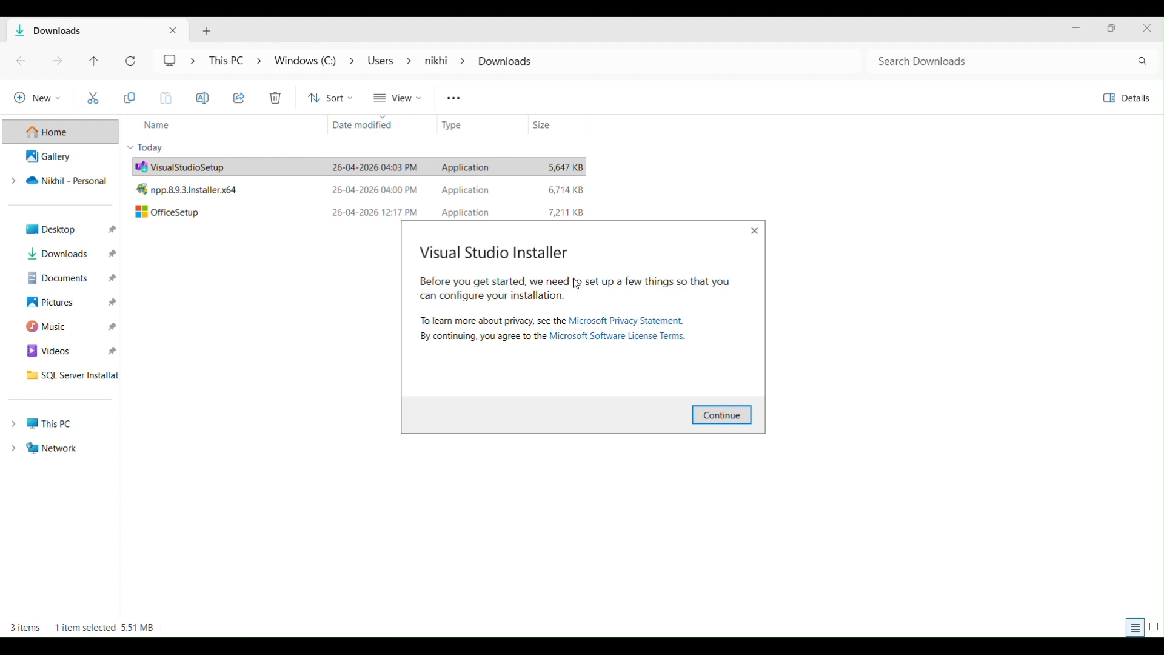
left_click(724, 416)
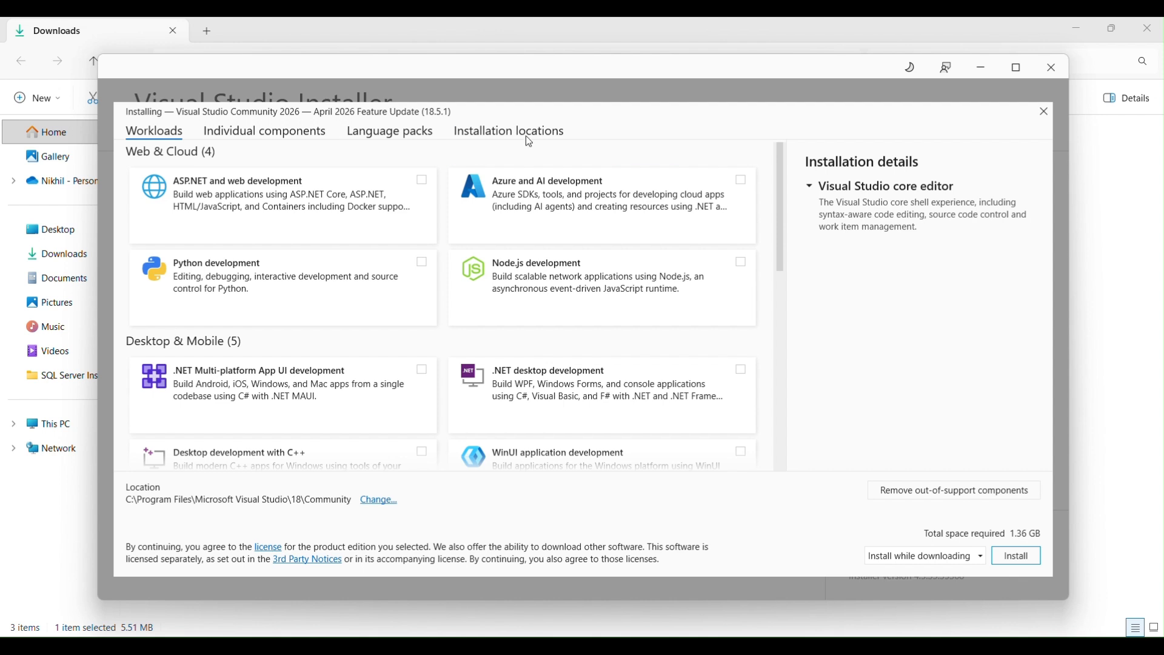
Select the ASP.NET and web development, Azure and AI development, and .NET desktop development workloads
left_click(422, 181)
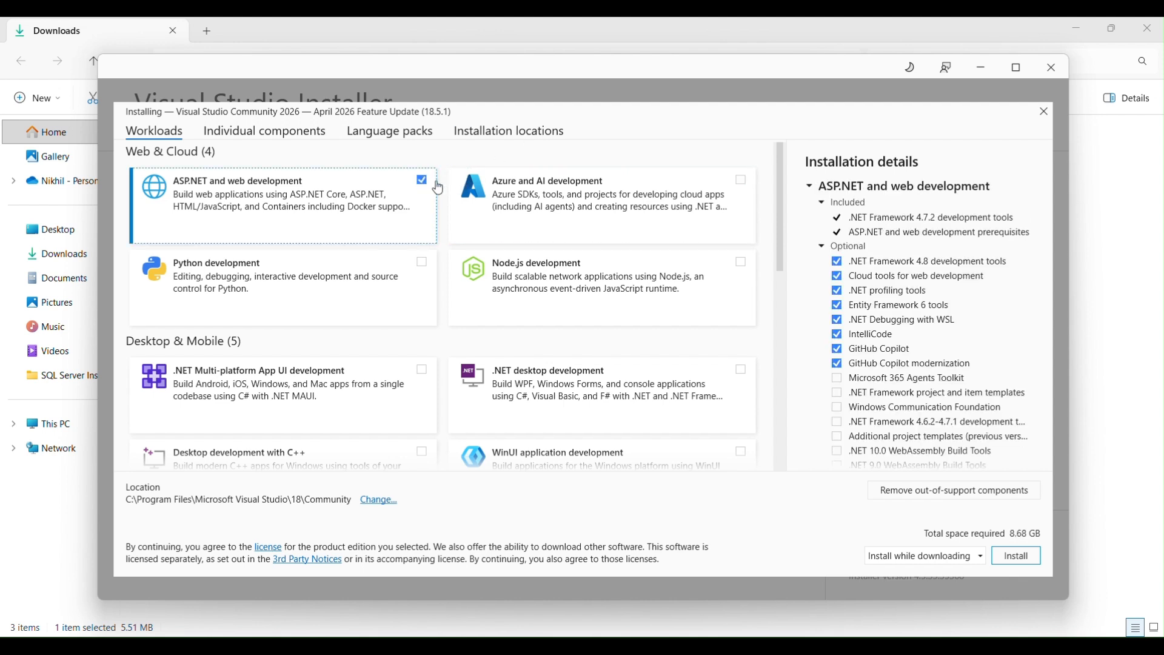
left_click(742, 182)
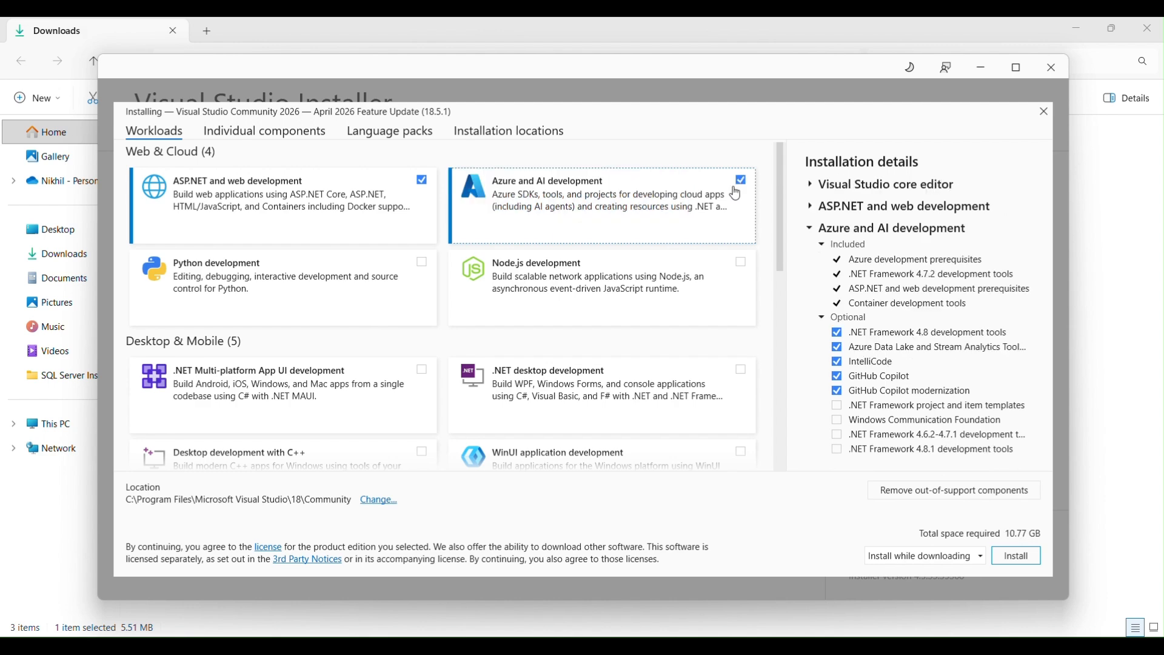
scroll(423, 371, "down", 5)
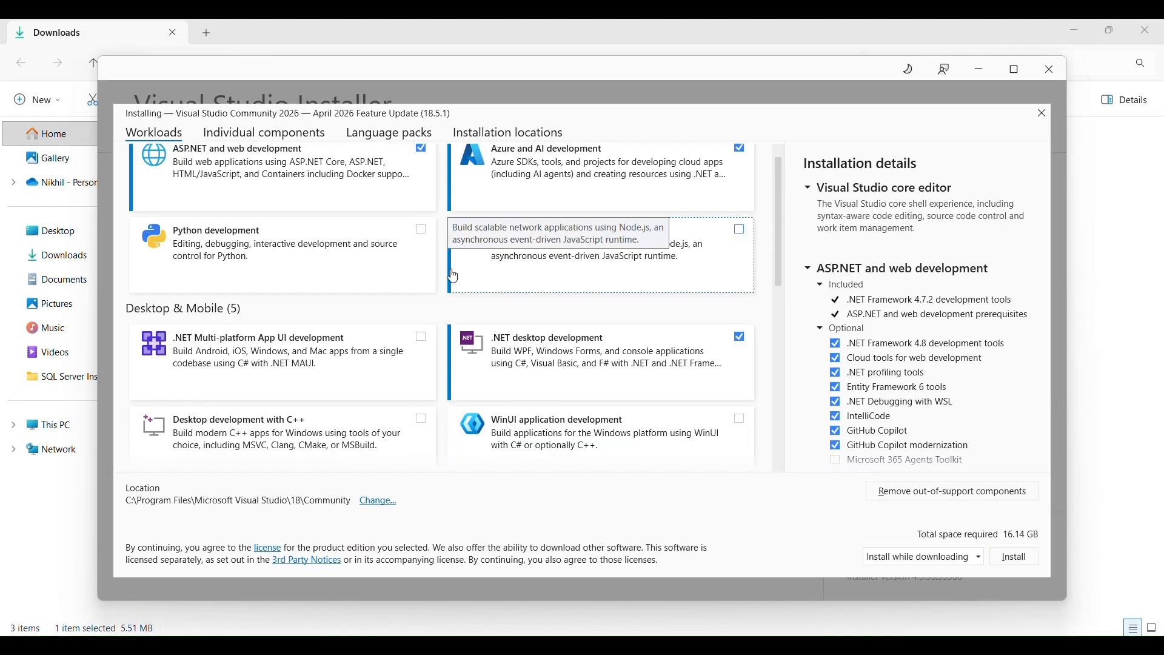
scroll(453, 277, "up", 1)
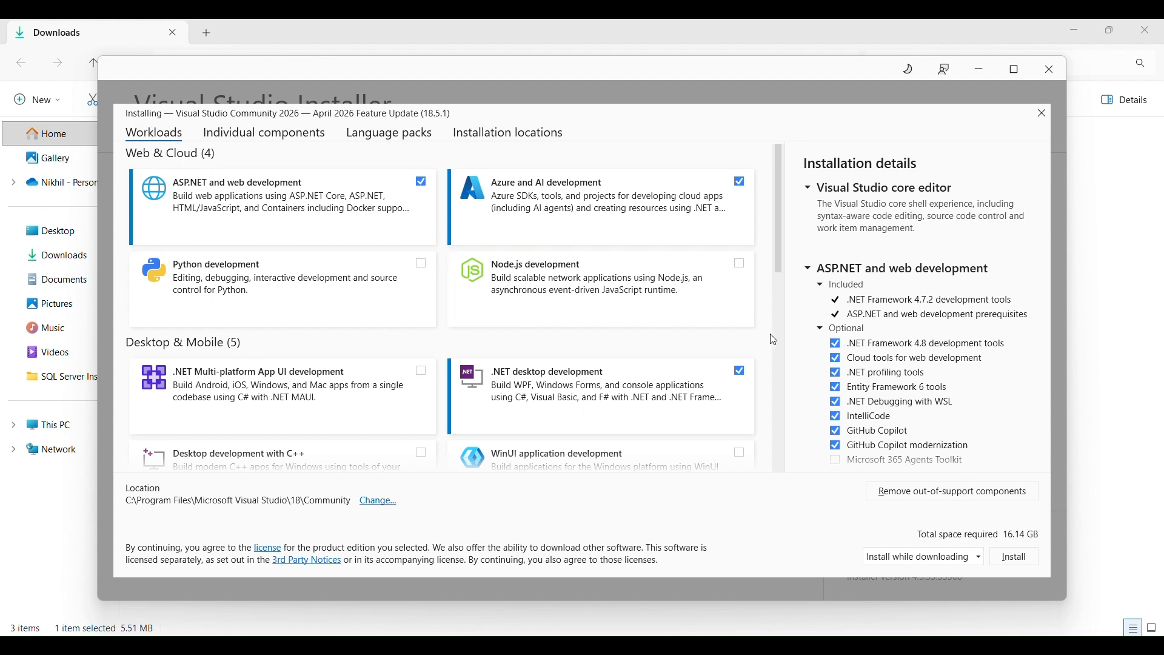
Review the installation details, deselect the .NET desktop development workload, and start installing Visual Studio Community 2026
left_click_drag(1045, 280, 1049, 317)
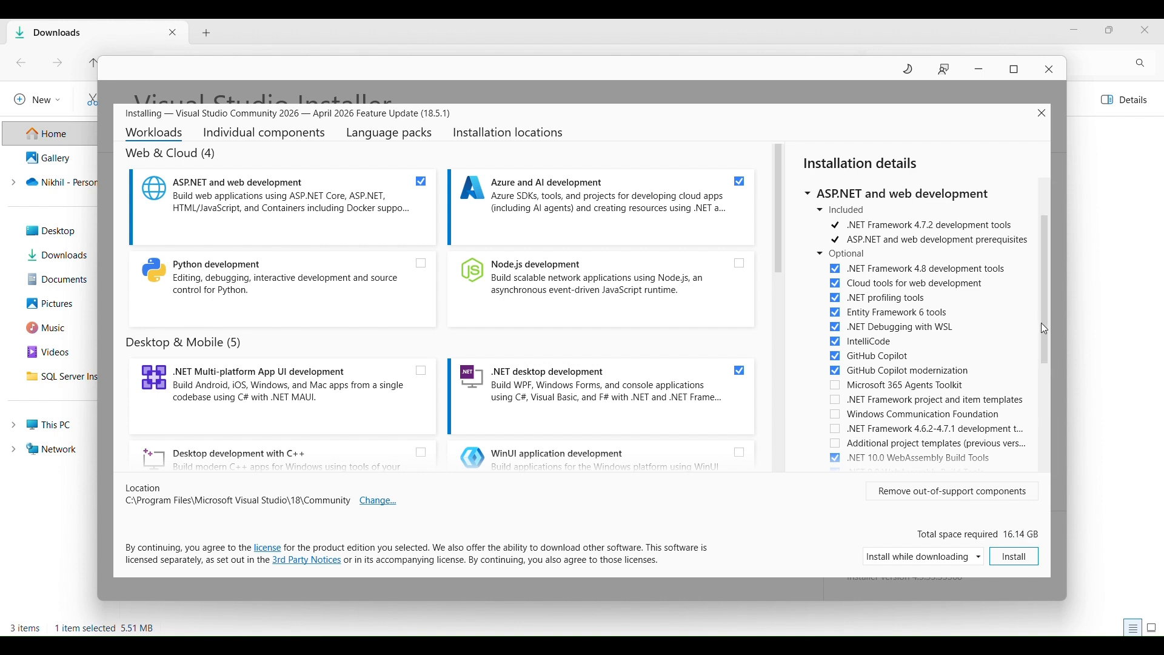
left_click_drag(1043, 315, 1051, 370)
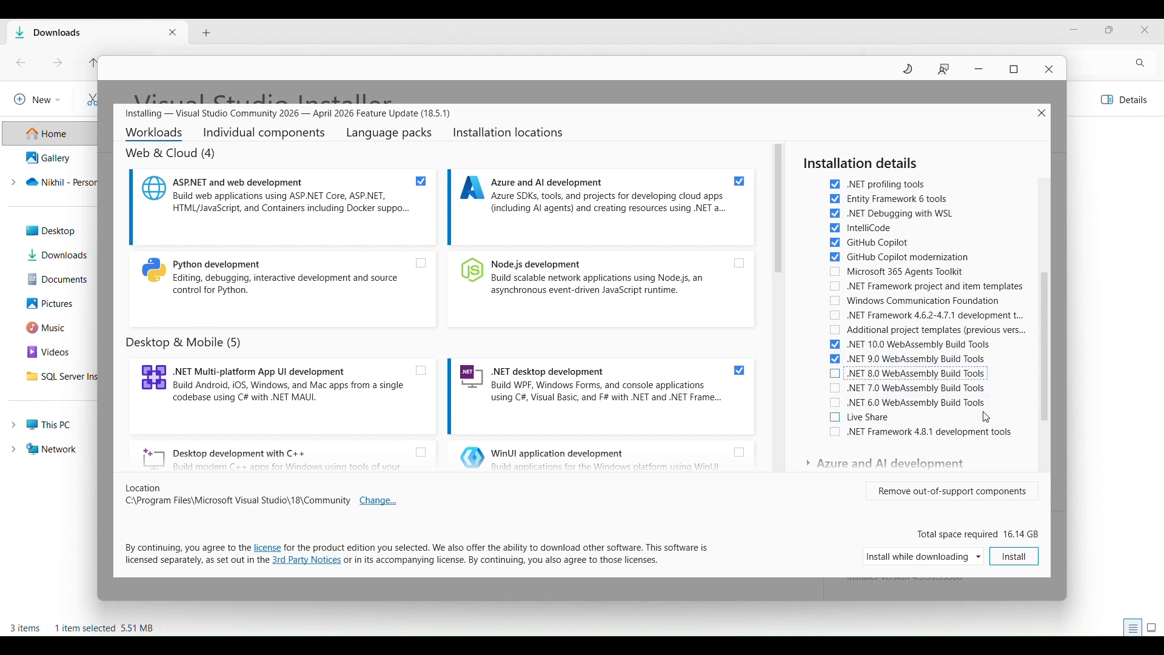
left_click_drag(1043, 374, 1048, 435)
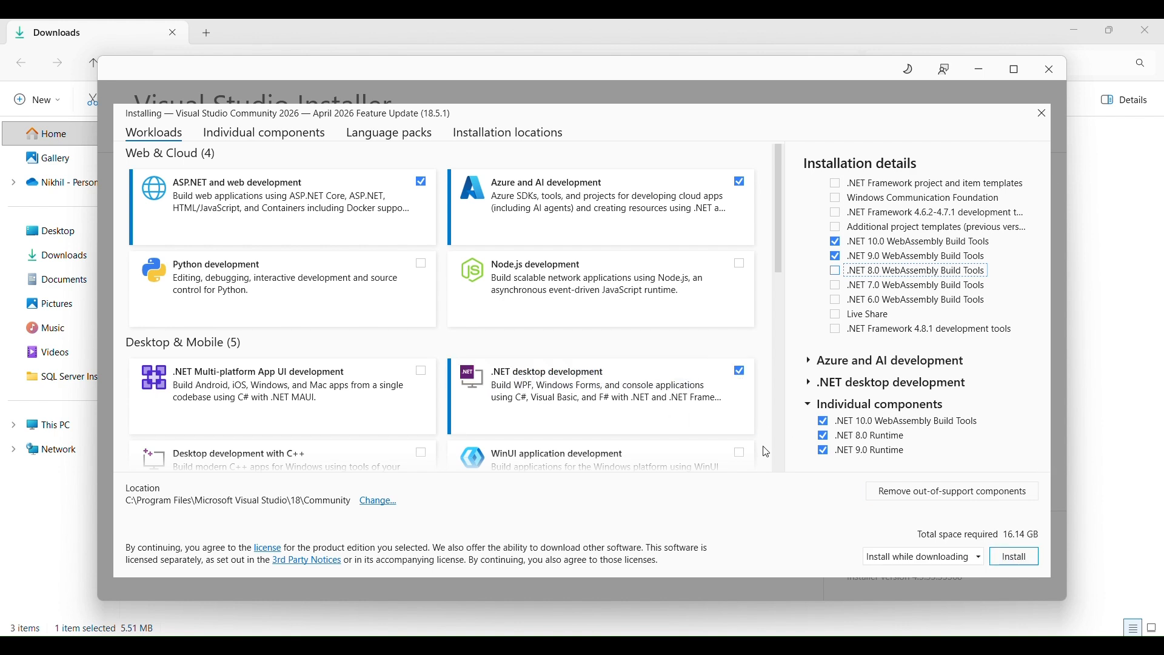
left_click(742, 373)
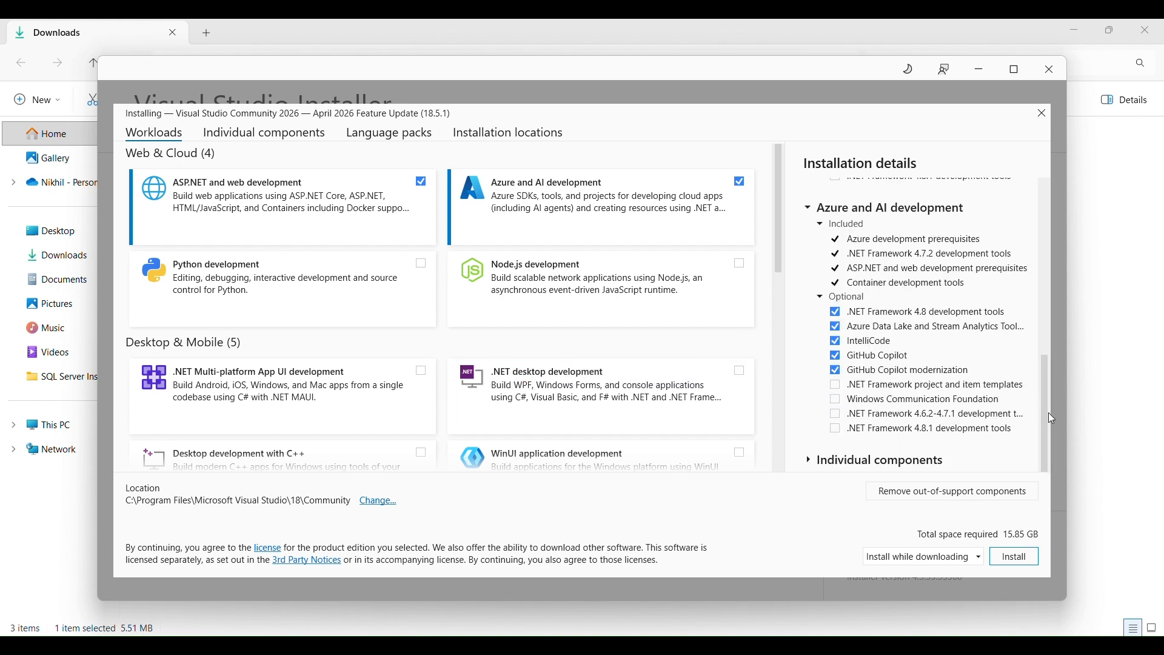
left_click_drag(1049, 414, 1054, 302)
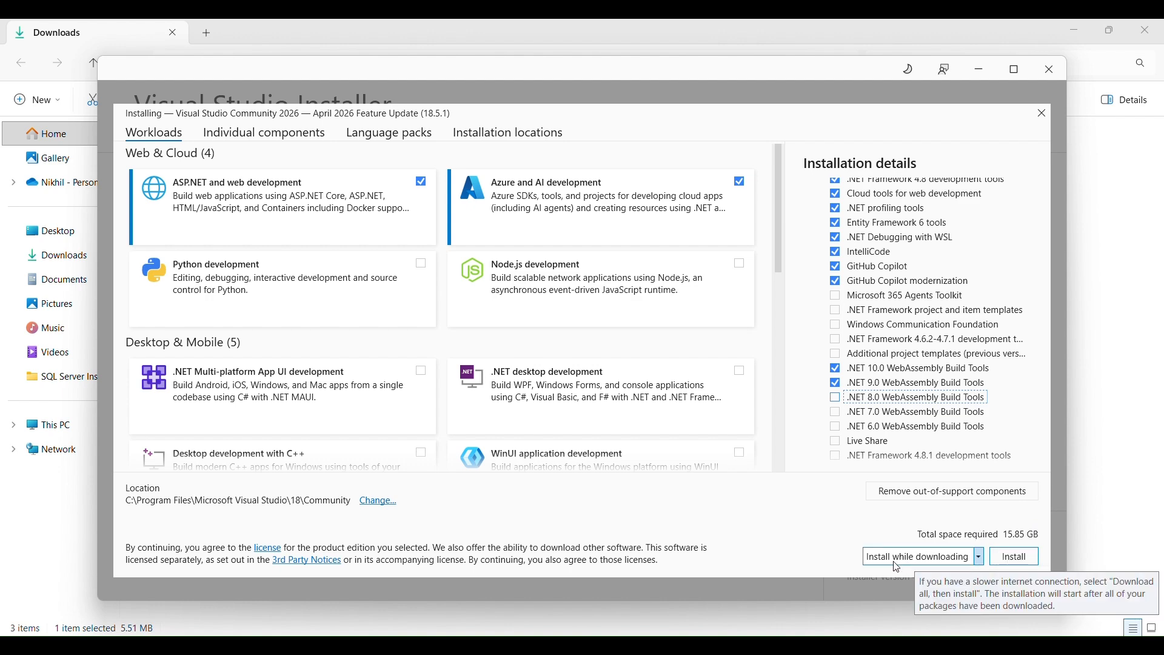
left_click(1018, 558)
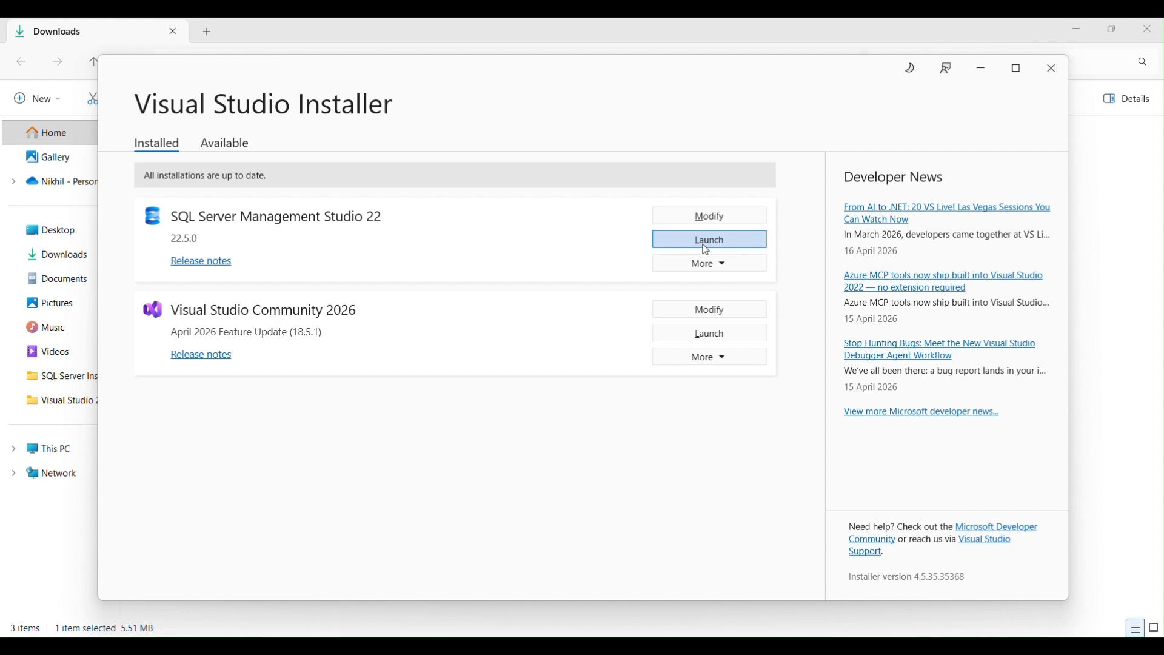
Launch Visual Studio Community 2026, skipping sign-in and keeping the General development settings and Dark theme
left_click(714, 333)
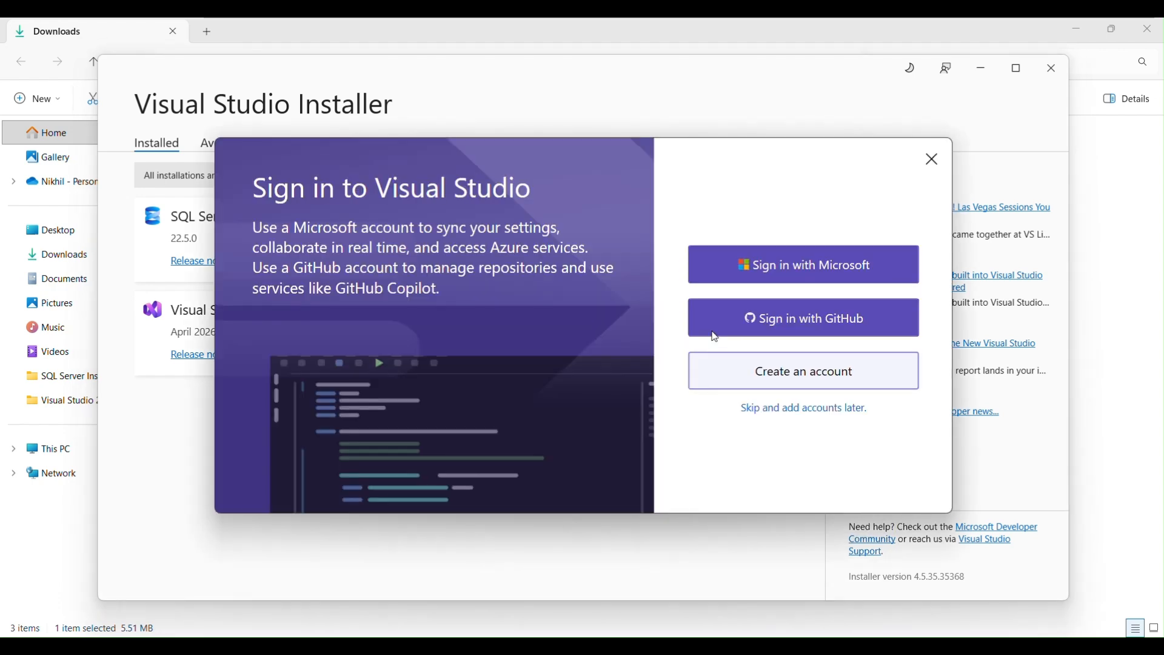
left_click(786, 412)
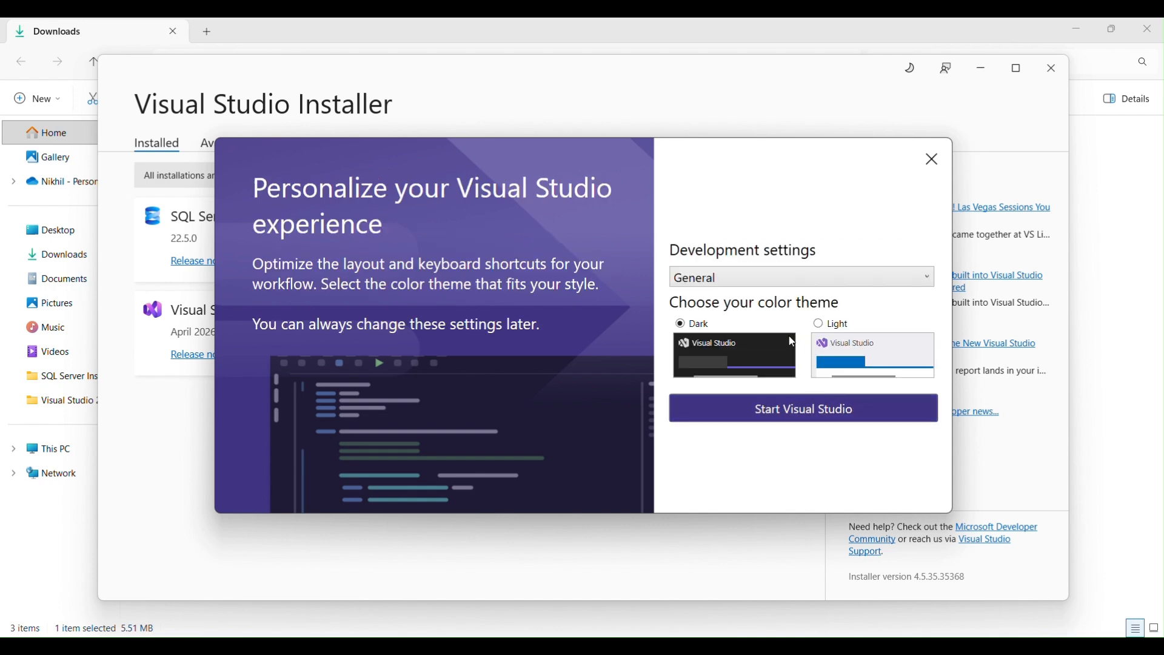
left_click(776, 418)
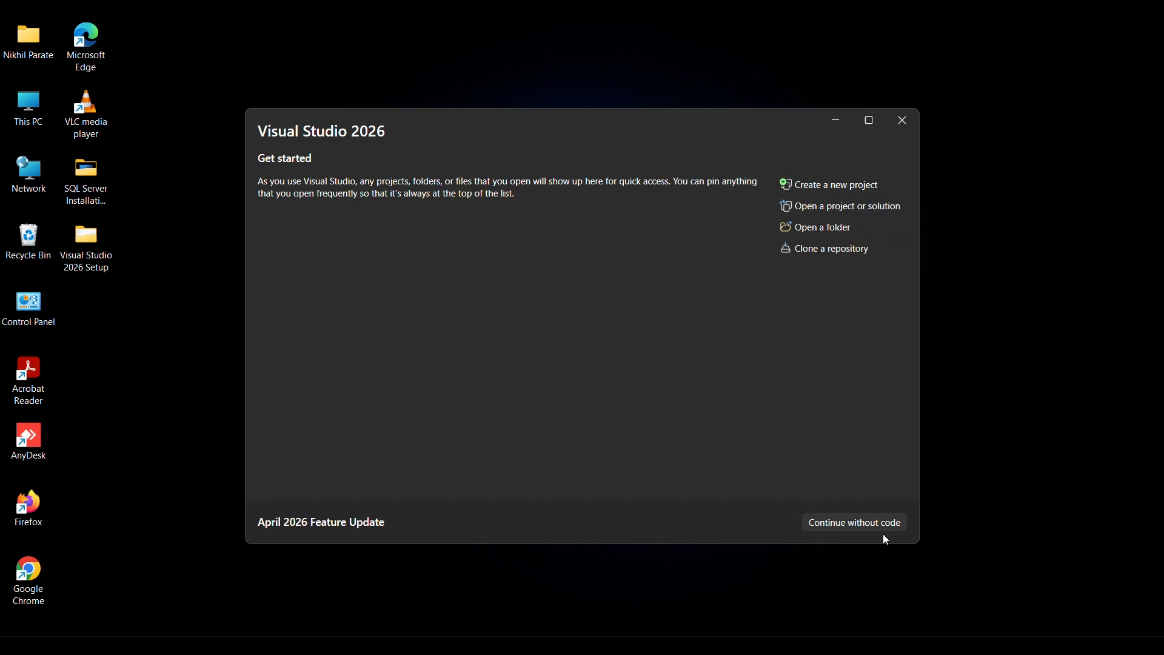
Start a new project based on the ASP.NET Core Web API template and proceed to its configuration
left_click(840, 187)
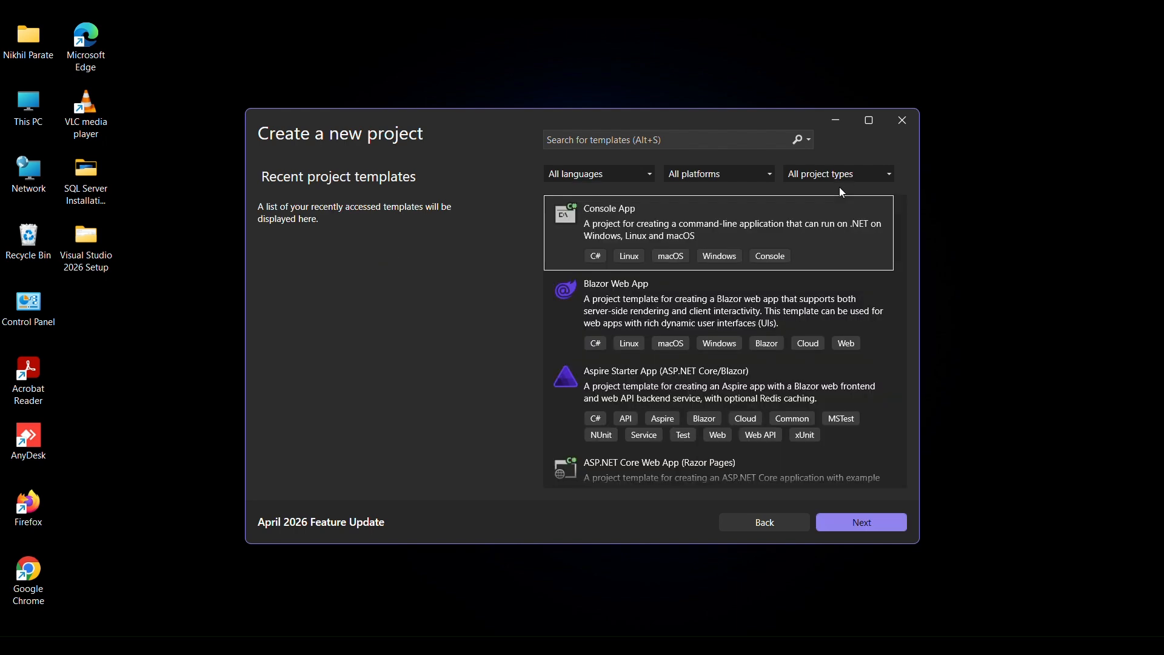
left_click(701, 462)
scroll(901, 482, "down", 5)
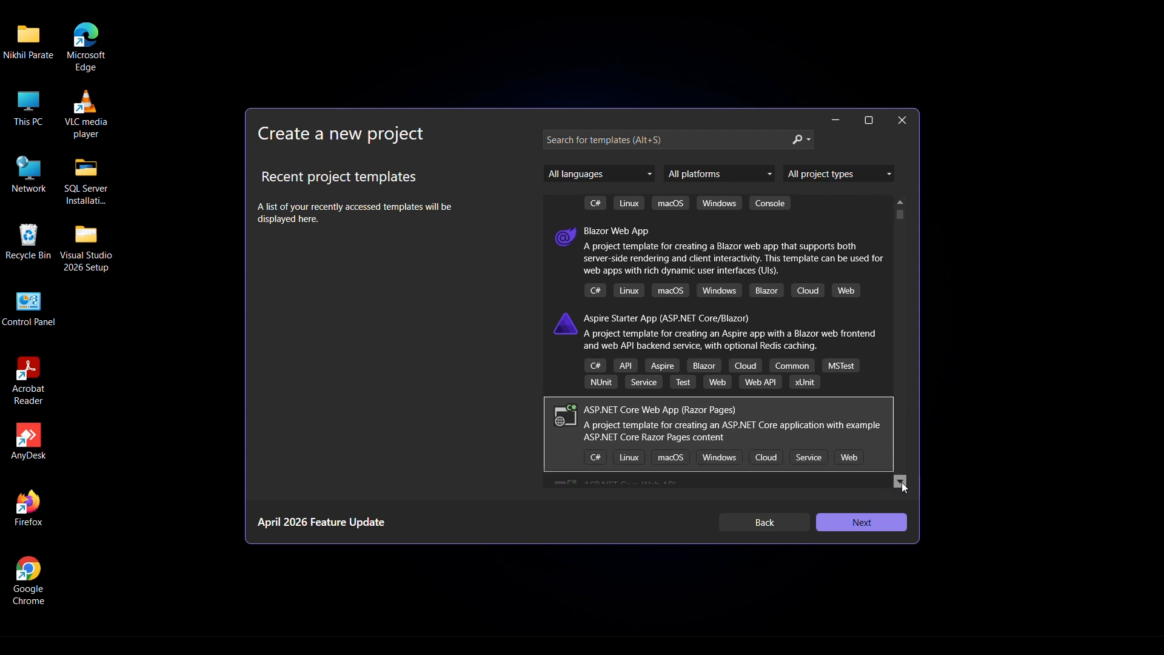
left_click(901, 482)
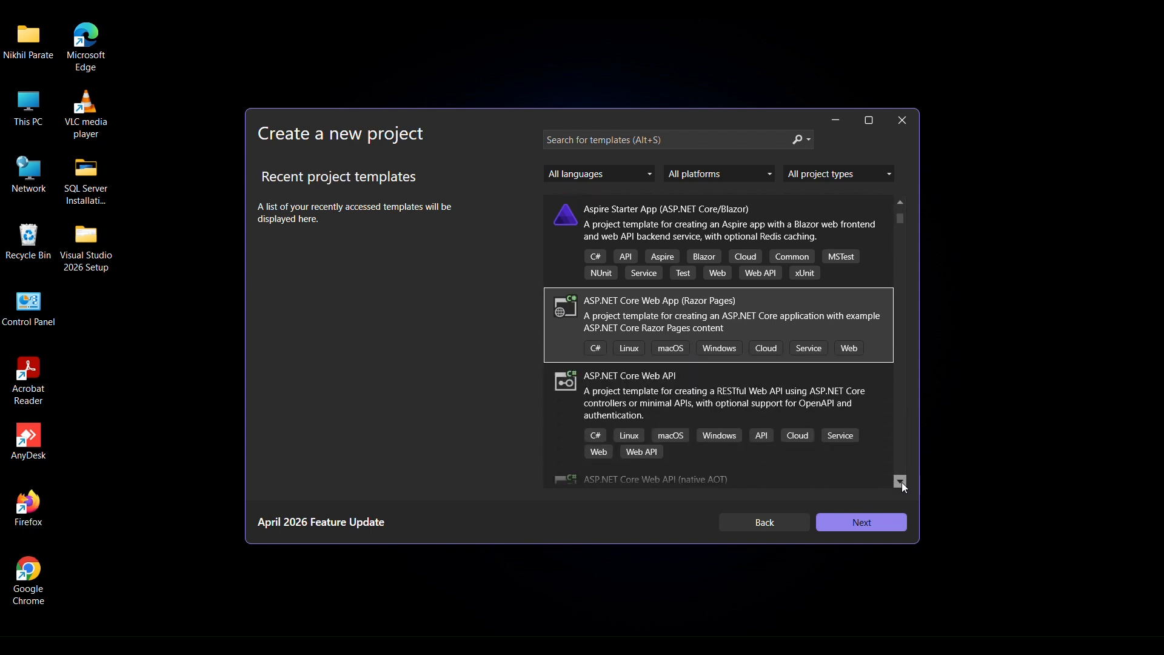
left_click(661, 402)
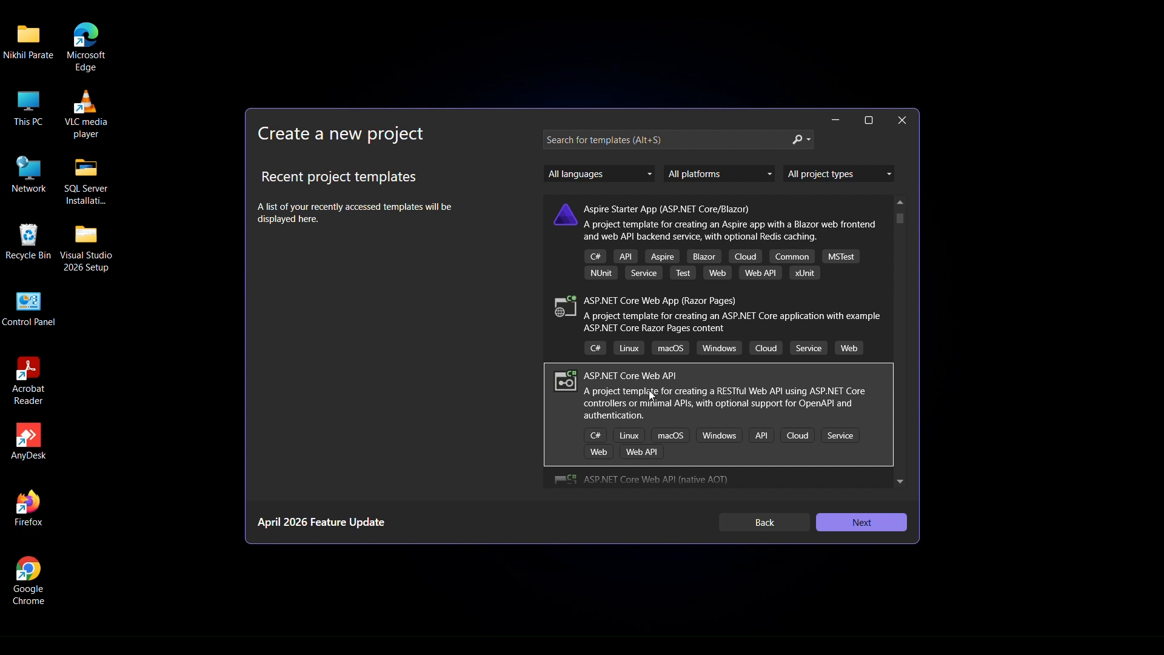
left_click(860, 524)
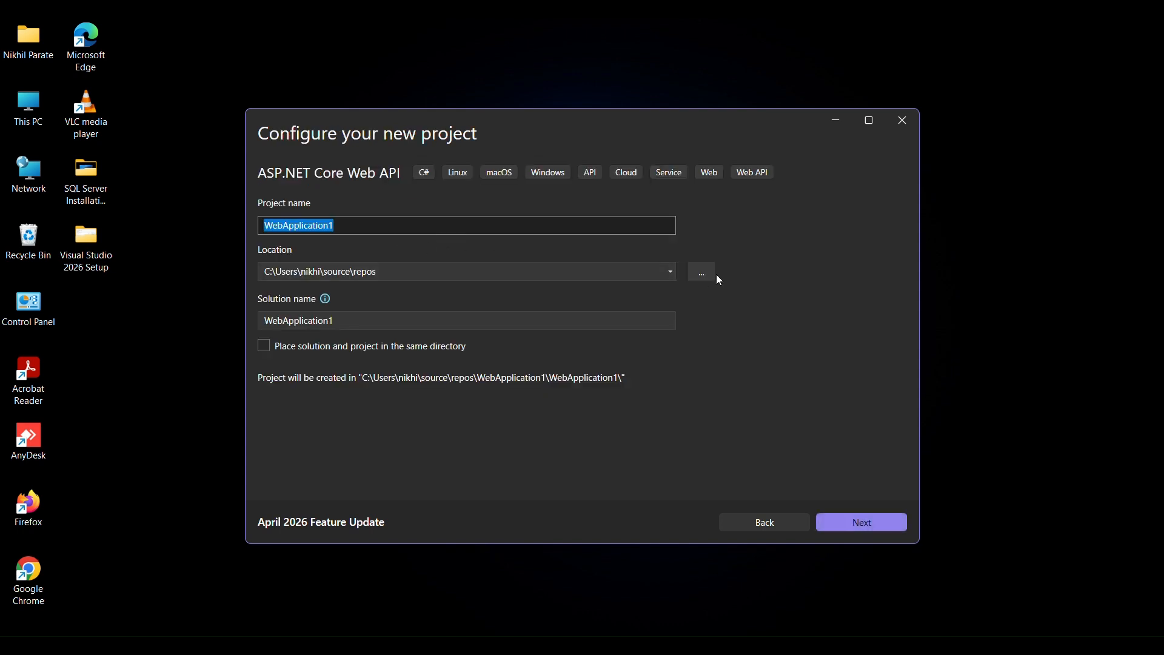
Set the project location to the folder D:\Youtube Videos\1-DotNet
left_click(697, 269)
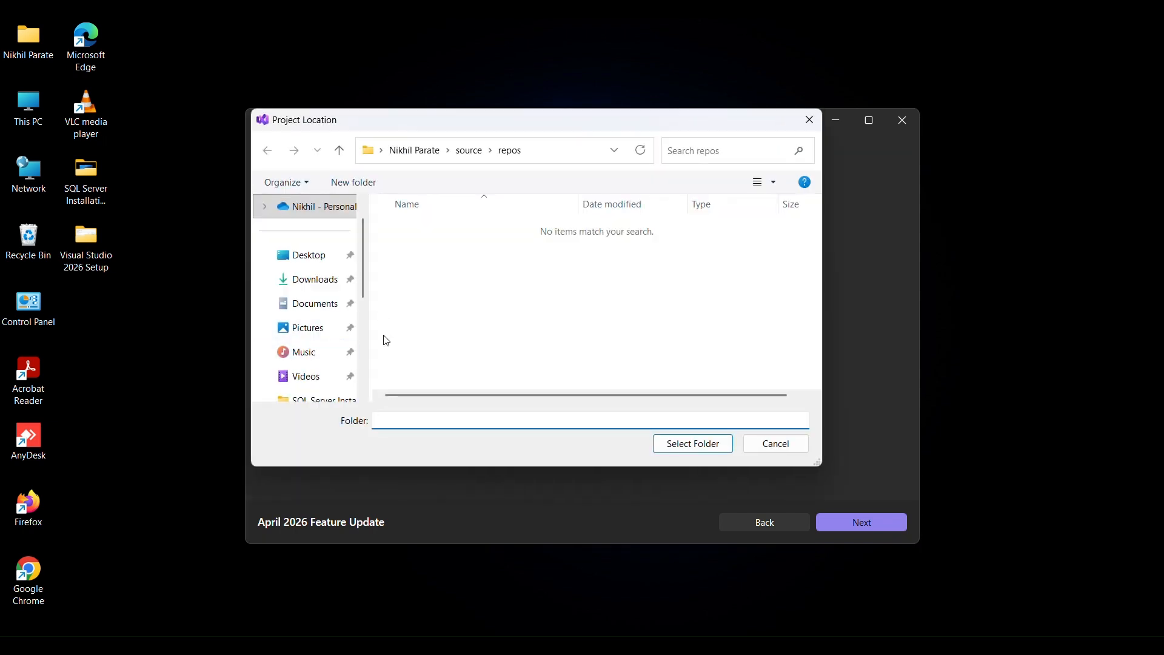
left_click_drag(363, 282, 365, 372)
left_click(305, 280)
double_click(585, 231)
double_click(483, 238)
double_click(486, 235)
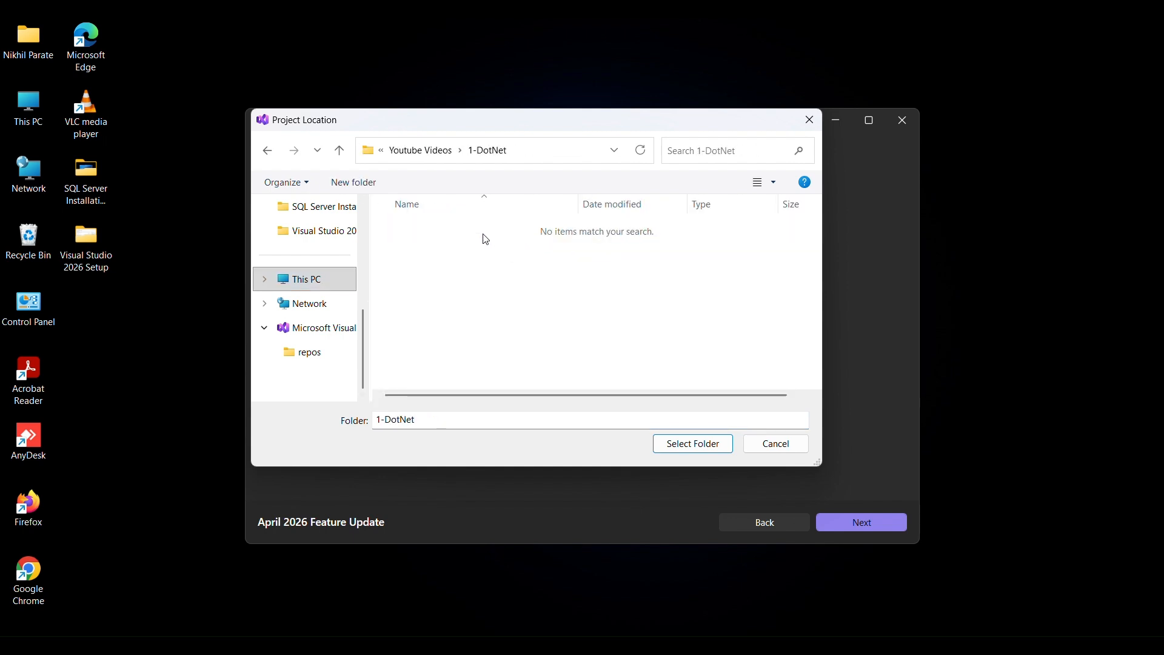
left_click(693, 448)
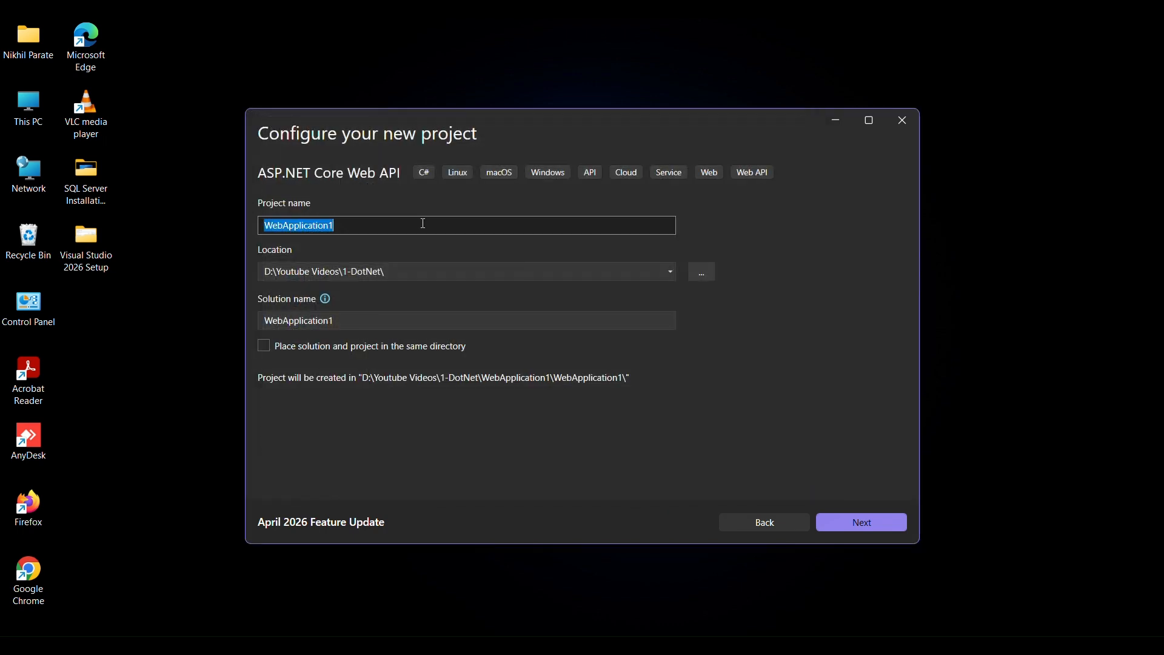
Name the project DotNet10-SampleProject and proceed to the additional information
type("DoetN")
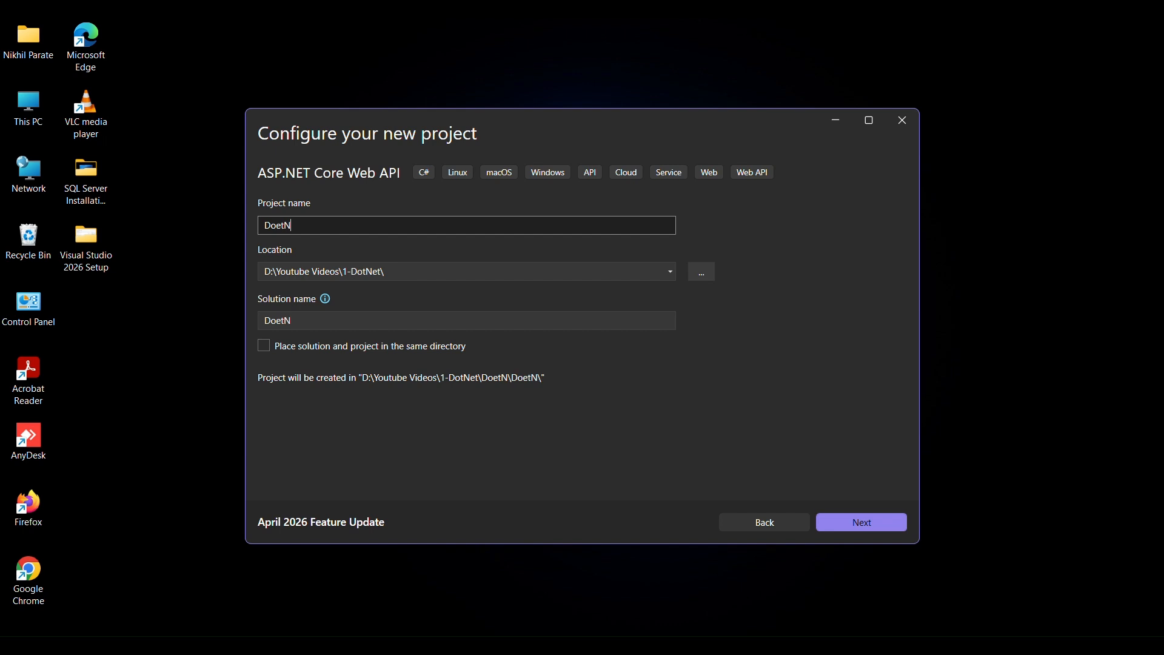
key("BackSpace")
key("BackSpace")
type("tNet1")
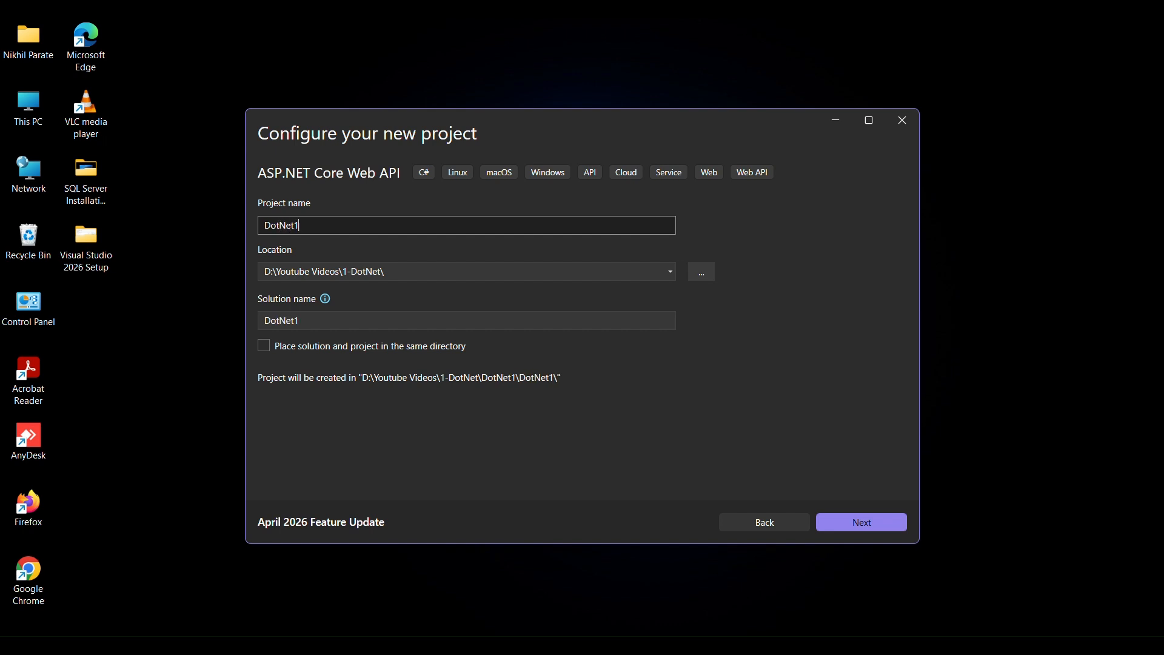
type("0-SampleProject")
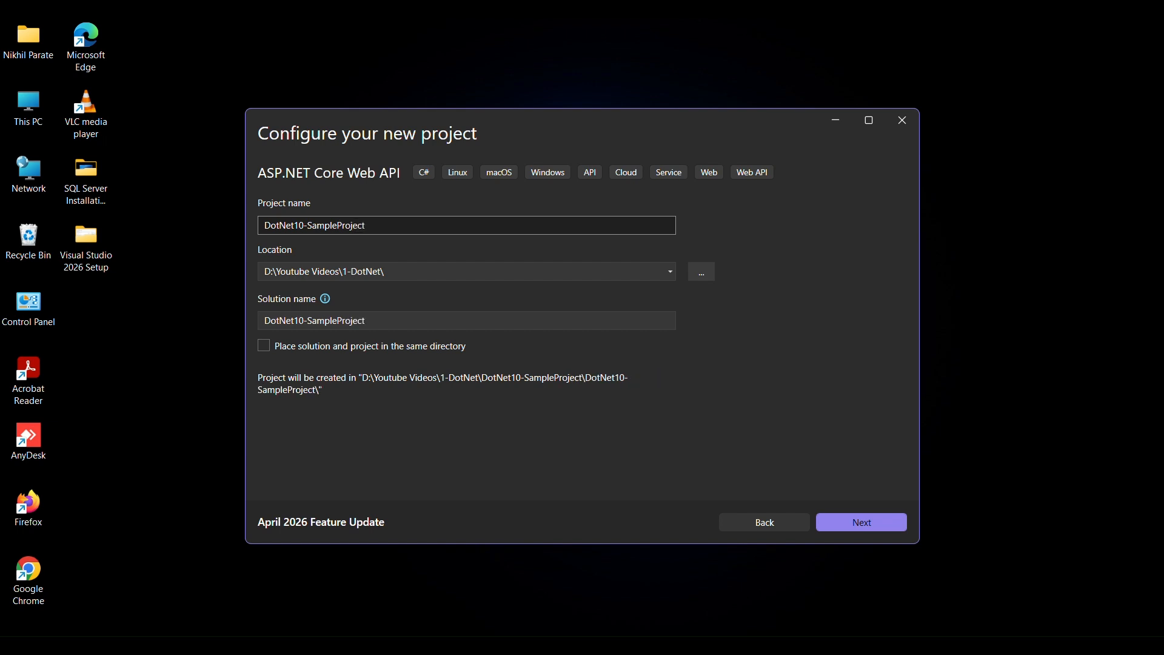
left_click(848, 529)
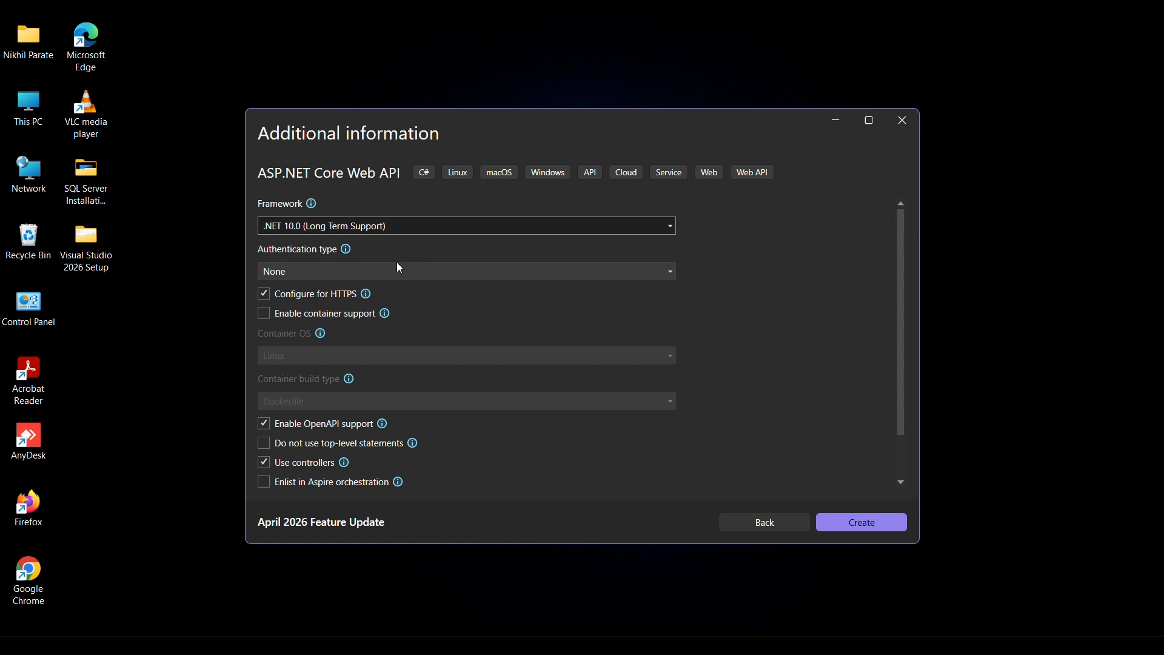
Choose .NET 10.0 (Long Term Support) as the framework and create the project
left_click(369, 233)
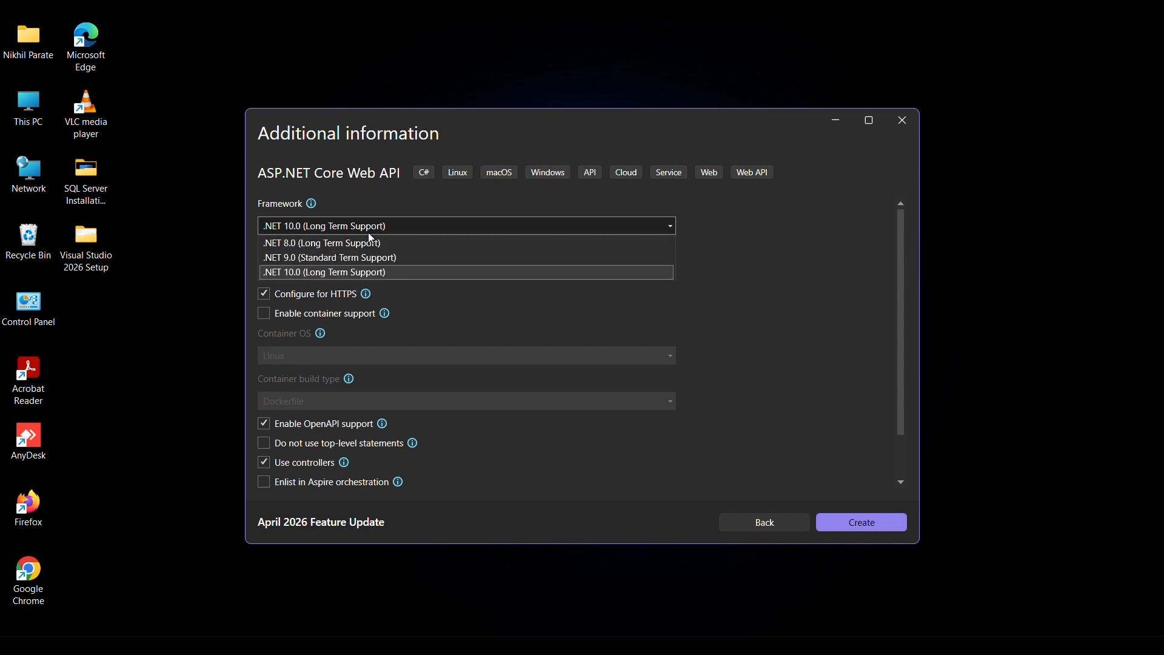
left_click(332, 272)
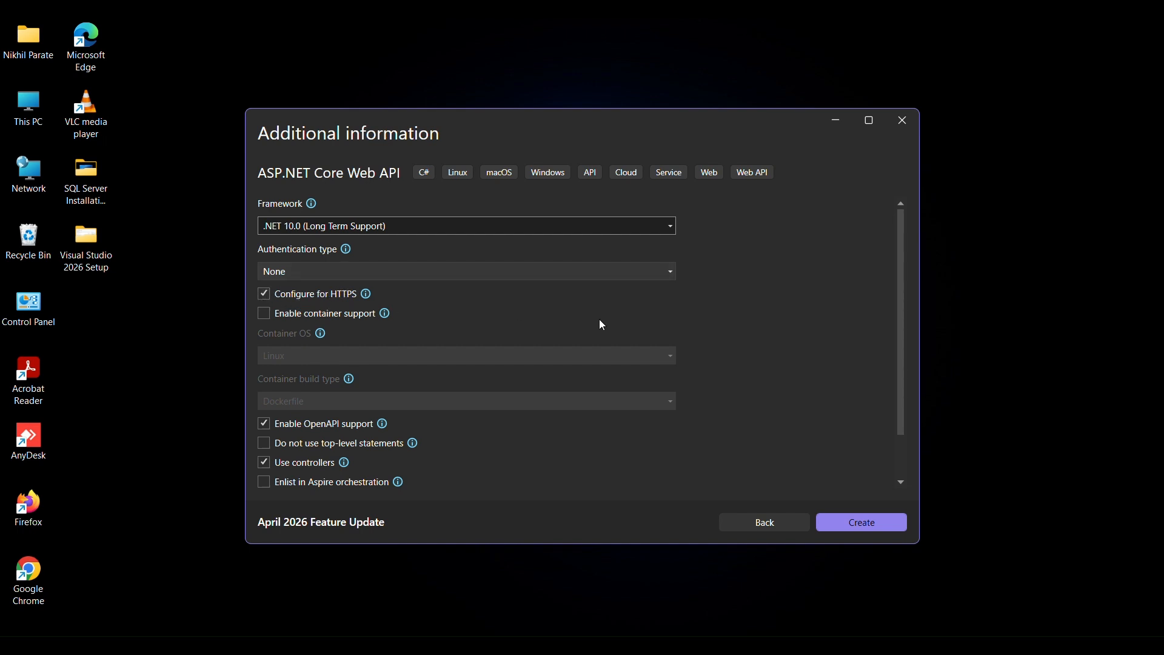
left_click(874, 520)
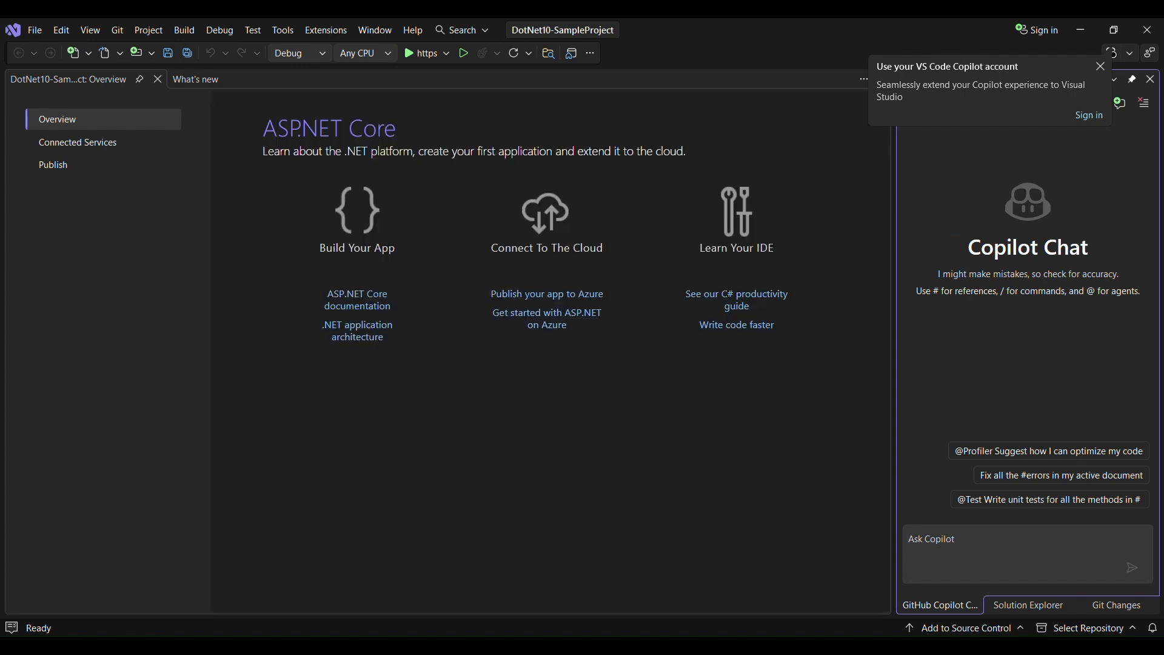
Open WeatherForecastController.cs from the project's Controllers folder and examine its Get method, dismissing the Copilot sign-in notification
left_click(1031, 606)
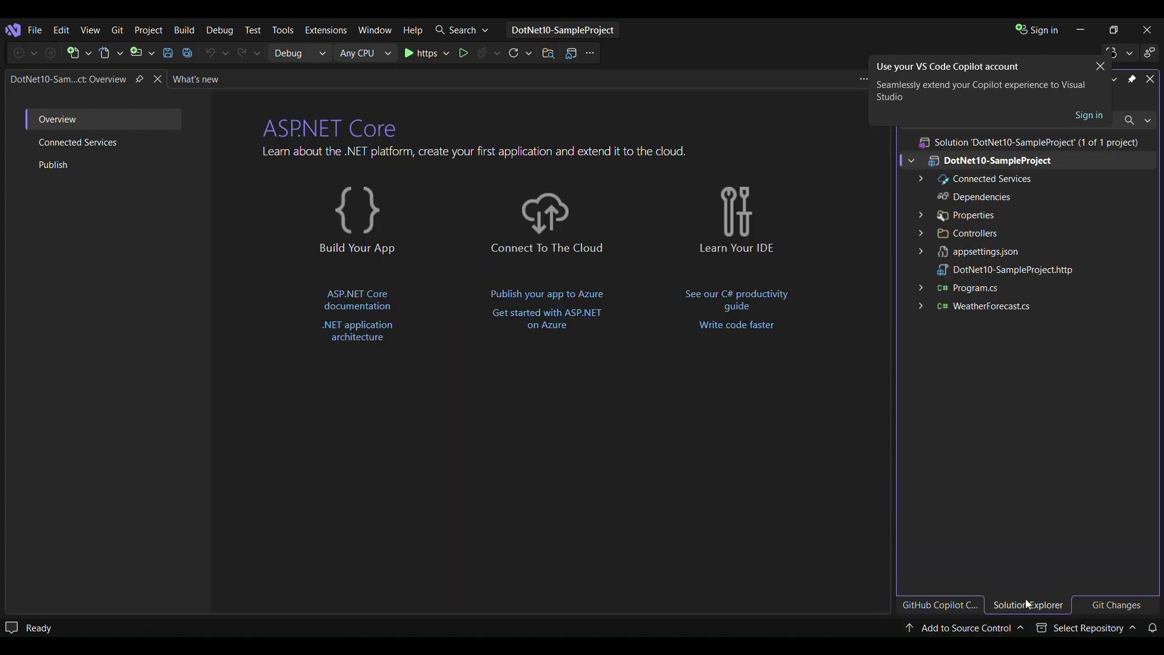
left_click(1101, 68)
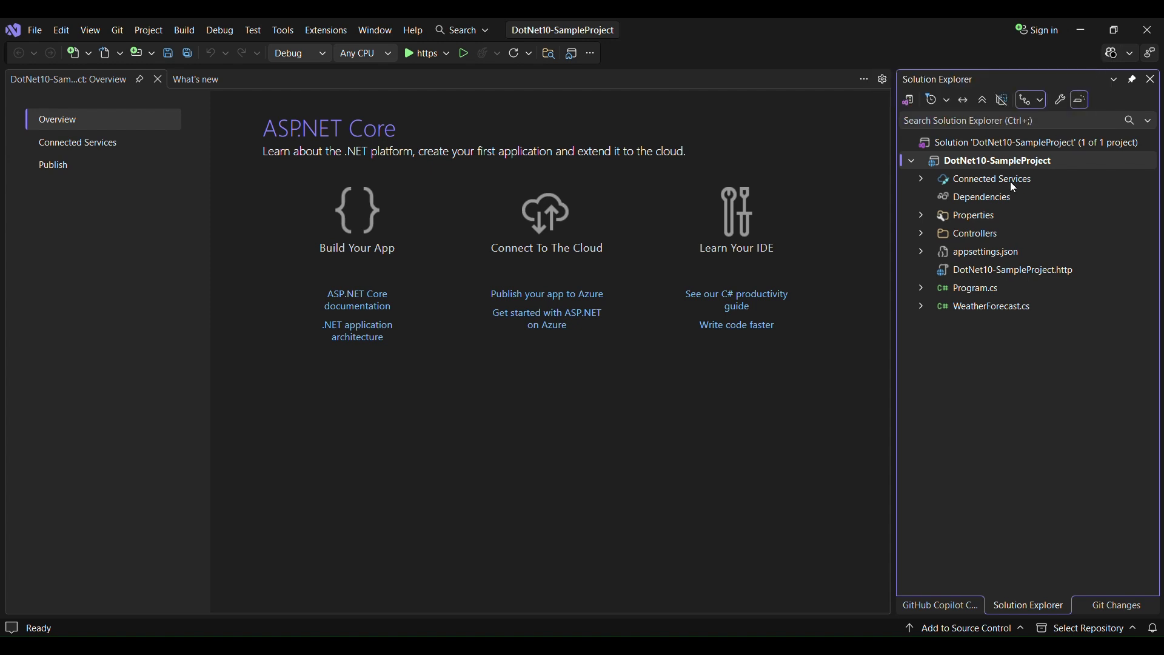
left_click(922, 234)
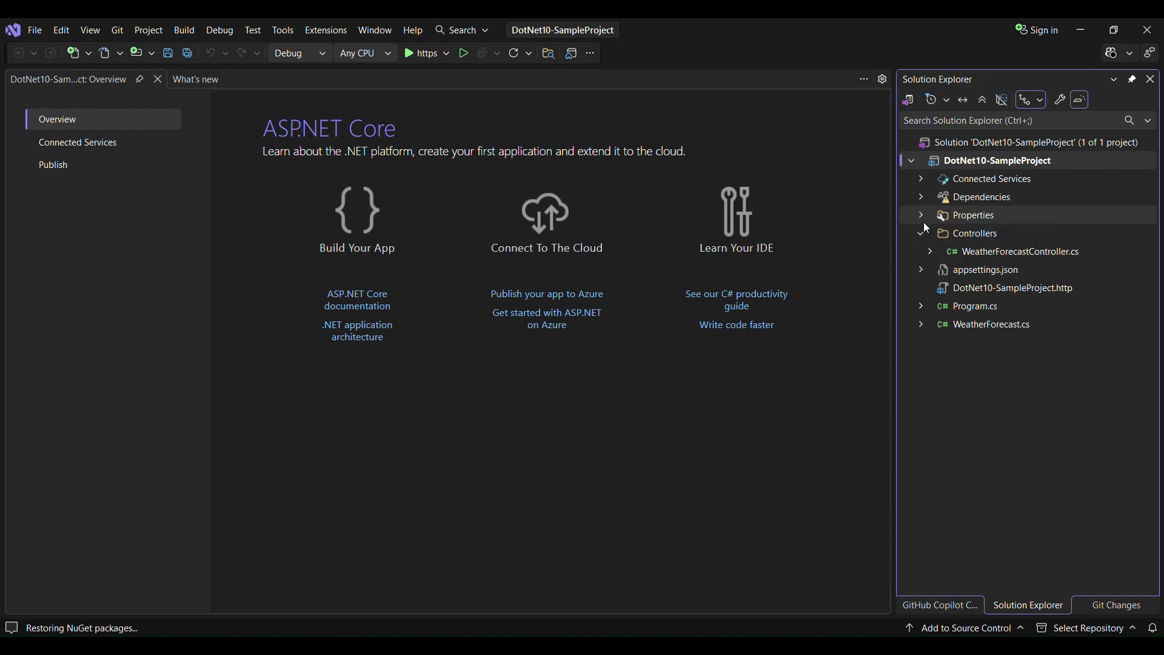
left_click(931, 253)
left_click(1013, 256)
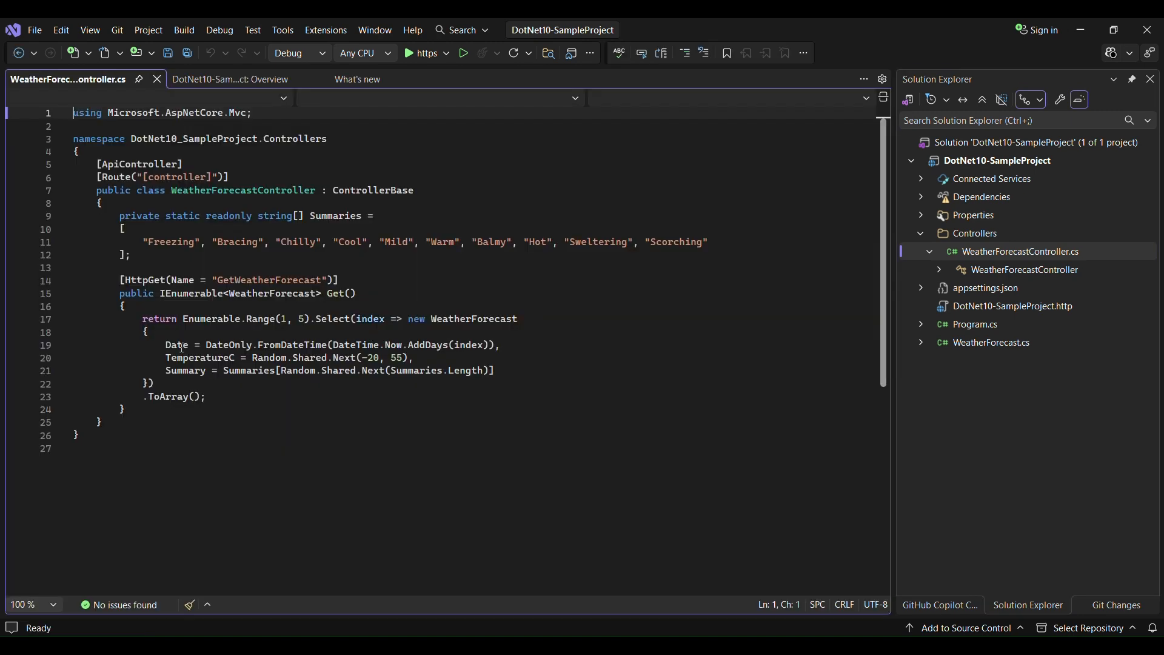
left_click_drag(120, 292, 145, 420)
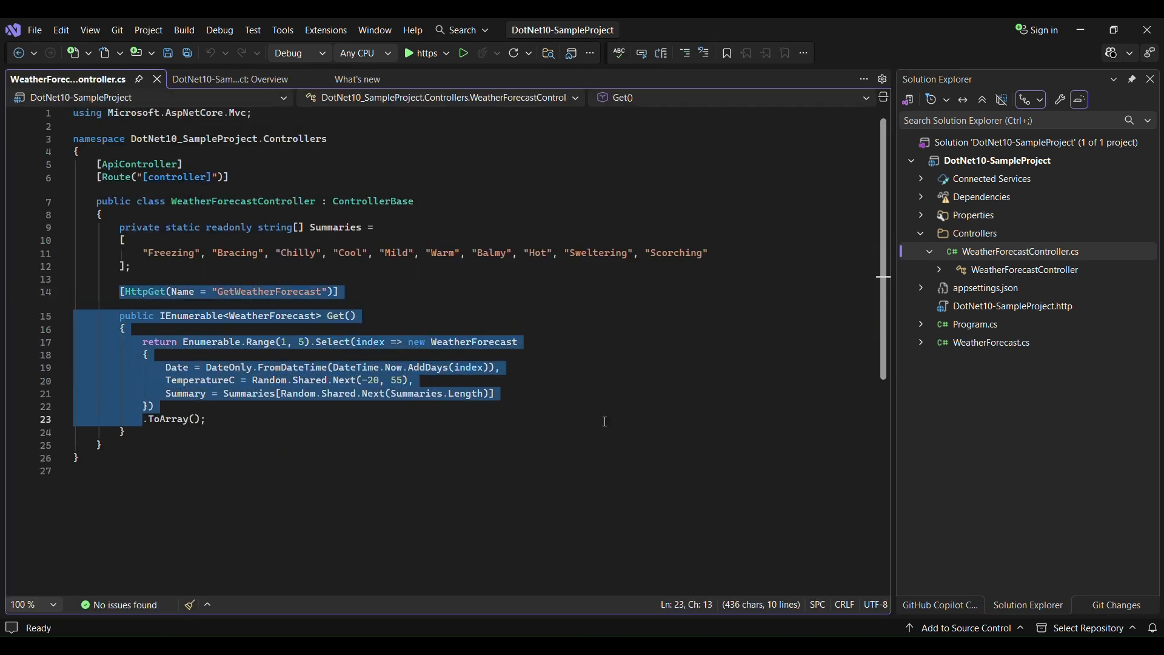
left_click(639, 418)
Open Program.cs and review its service registration and HTTP request pipeline code
double_click(964, 325)
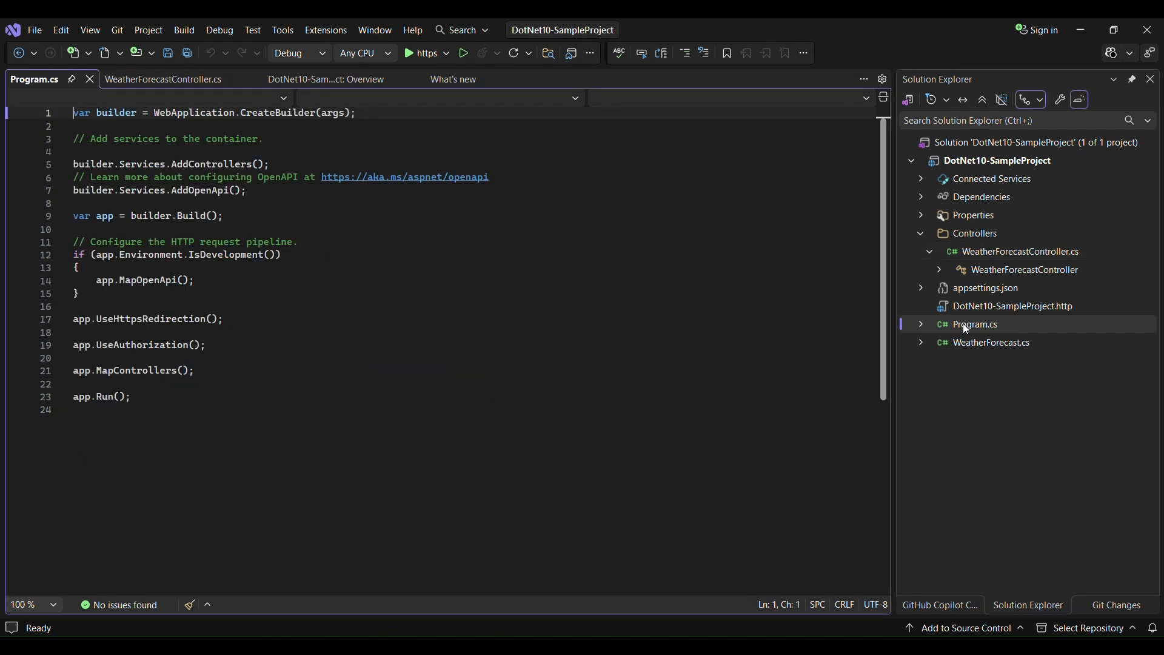
left_click(144, 473)
key("shift+Up")
key("shift+Up")
key("shift+Up")
key("shift+Up")
key("shift+Up")
key("shift+Up")
key("shift+Up")
key("shift+Up")
key("shift+Up")
key("shift+Up")
key("shift+Up")
key("shift+Up")
key("shift+Up")
key("shift+Up")
key("shift+Up")
key("shift+Up")
key("shift+Up")
key("shift+Up")
key("shift+Up")
key("shift+Up")
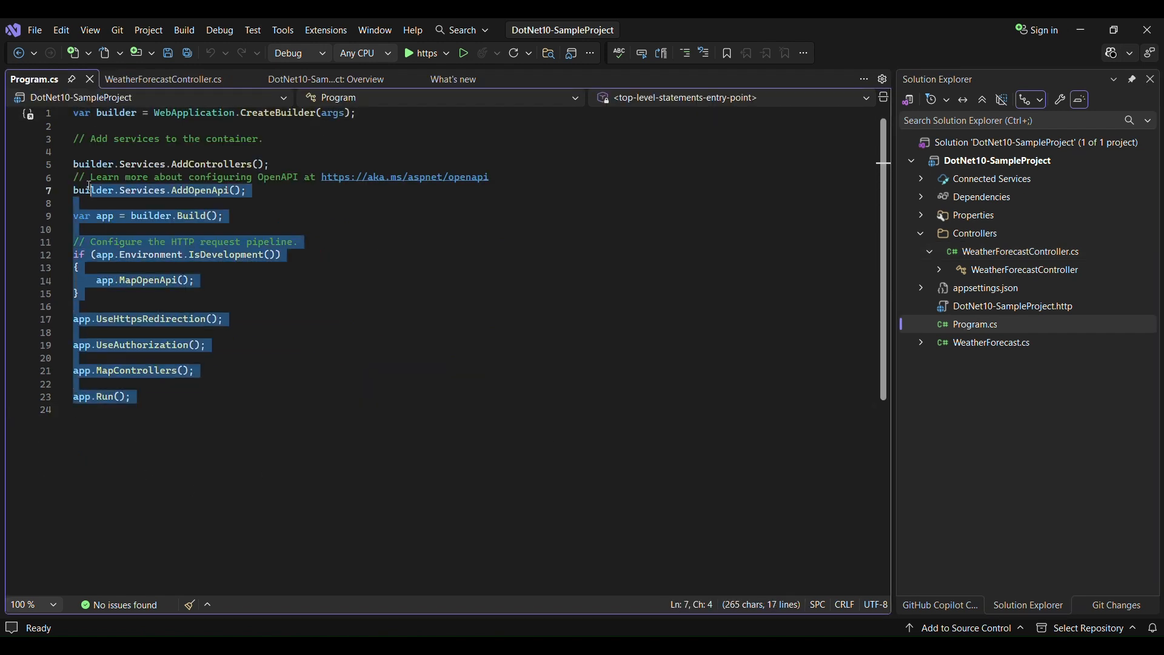
left_click(280, 454)
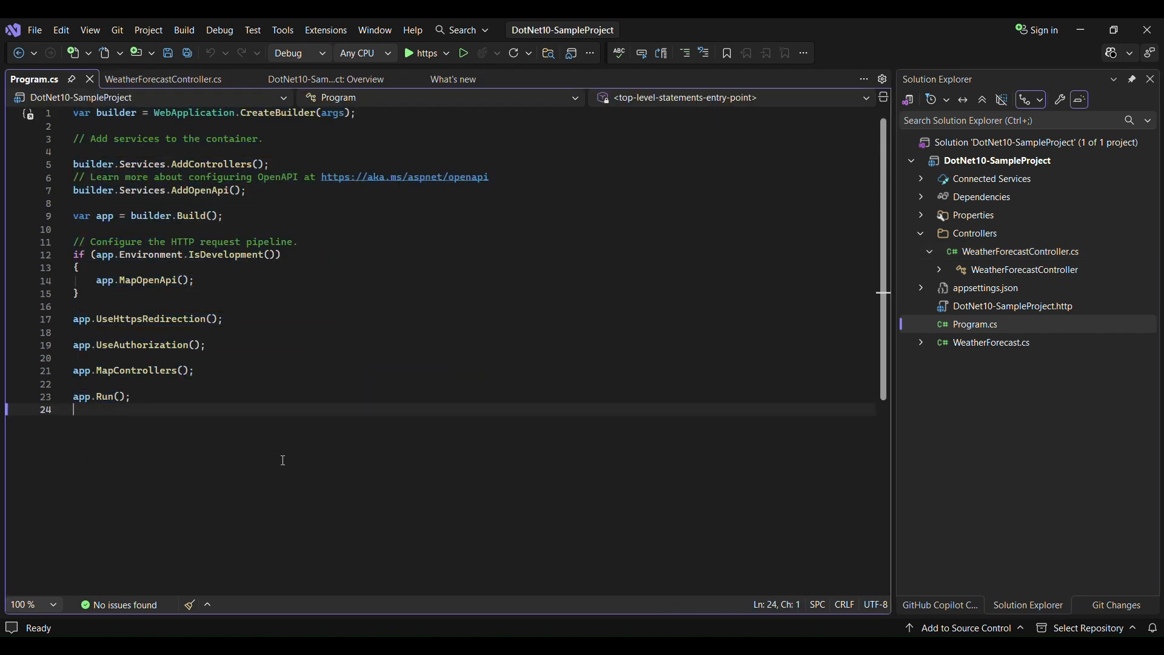
left_click_drag(280, 454, 103, 135)
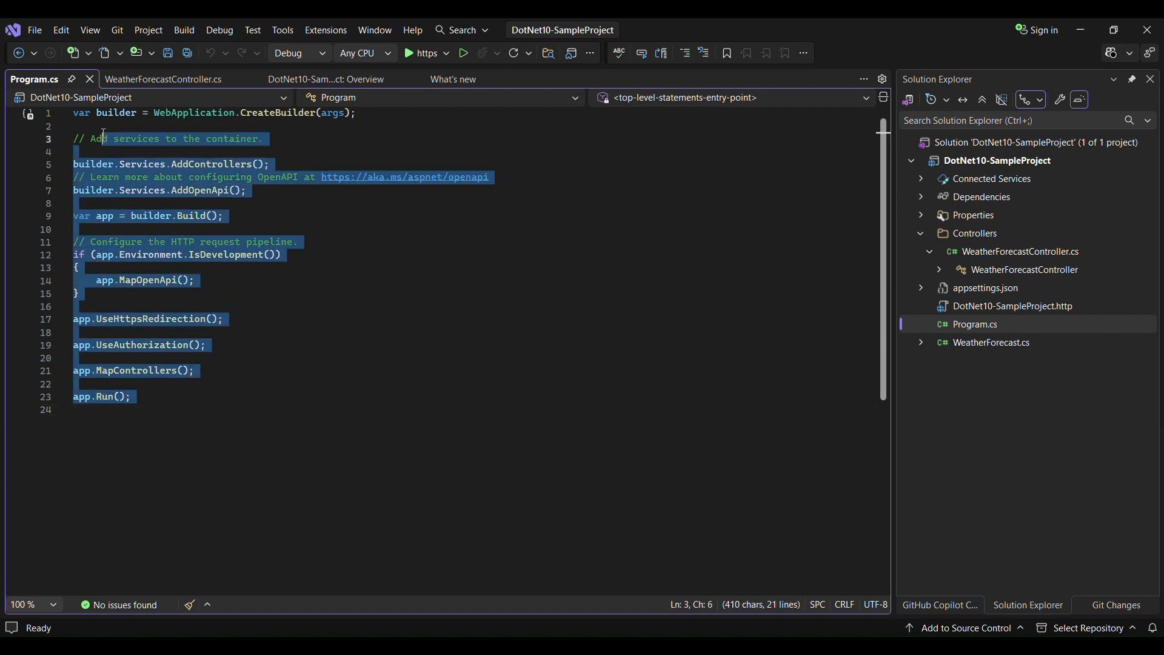
left_click(485, 373)
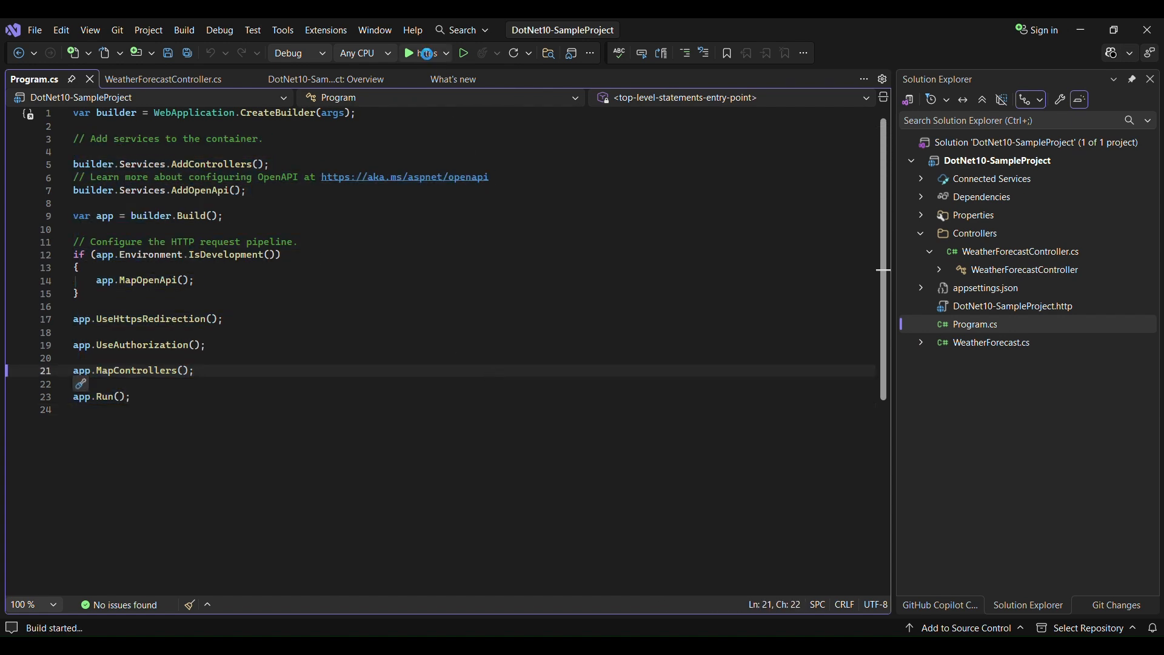
Run the project with the https profile and check the debug output for the addresses it listens on
left_click(427, 54)
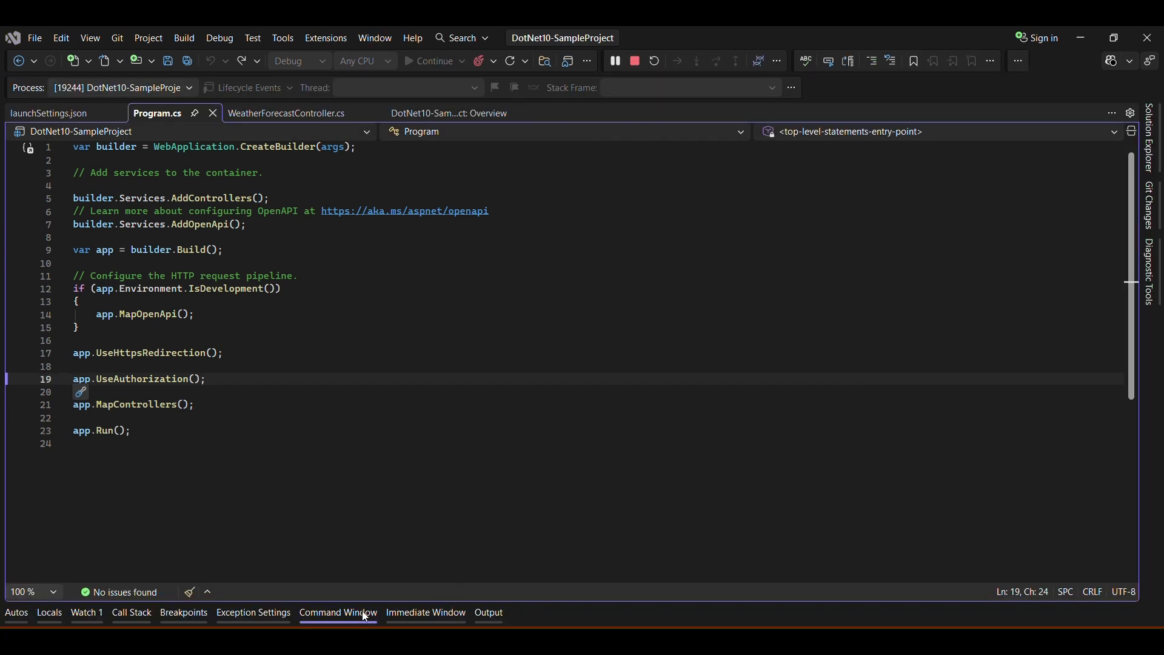
left_click(490, 614)
scroll(193, 512, "up", 1)
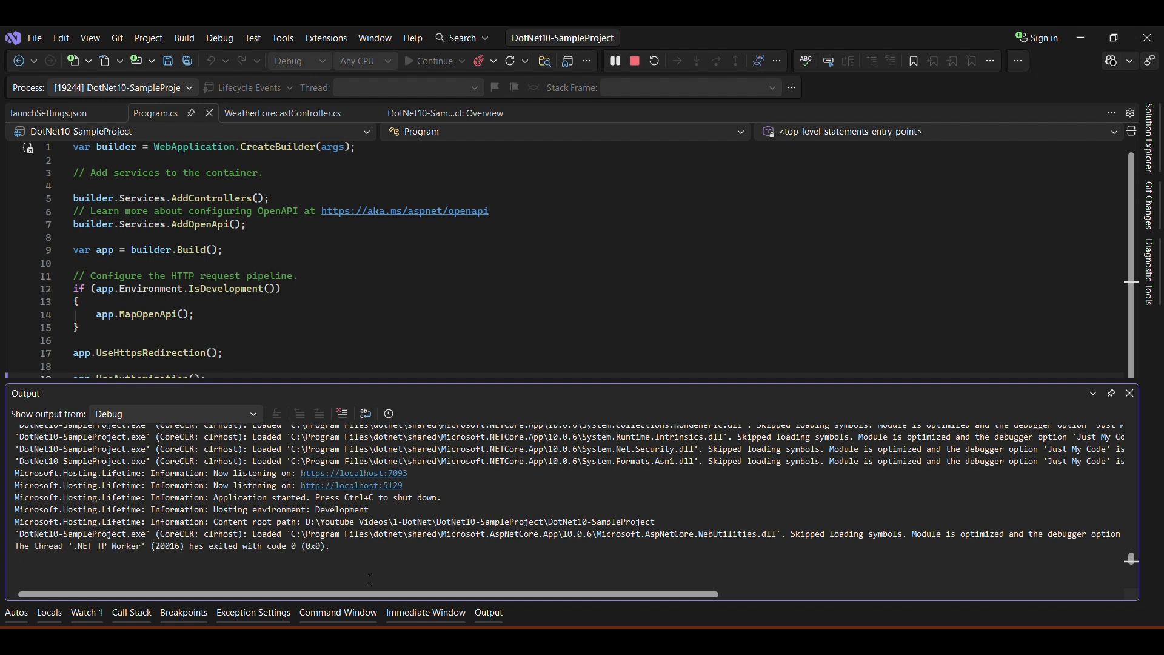
left_click(538, 240)
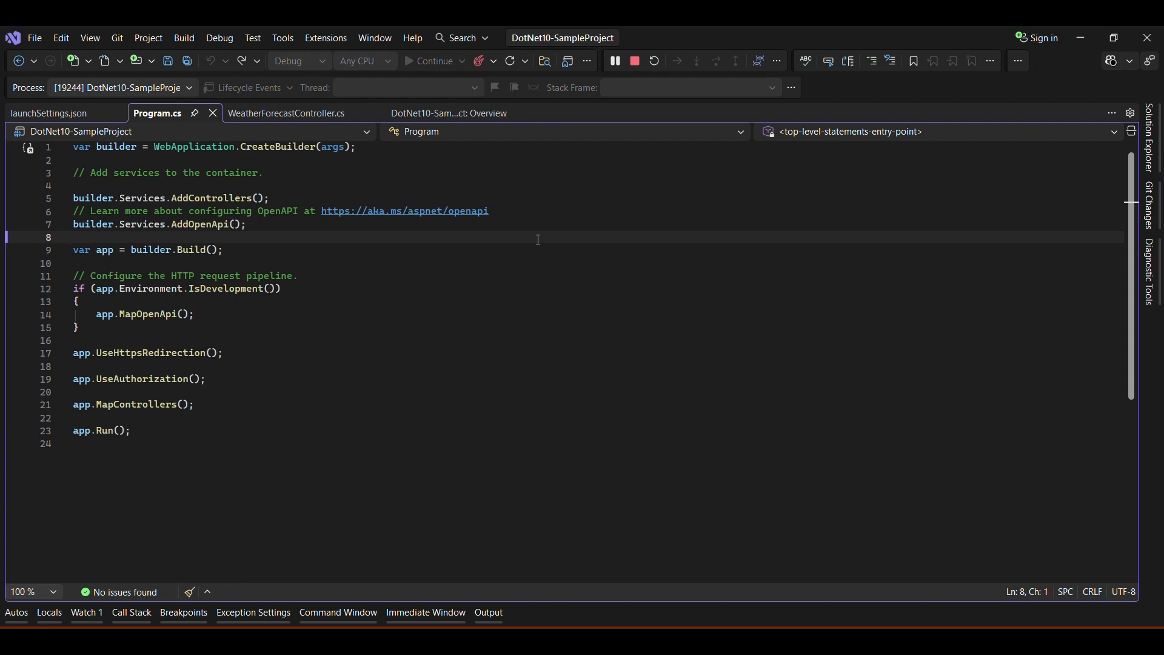
Examine the IsDevelopment block in Program.cs that maps the OpenAPI endpoint
left_click(115, 334)
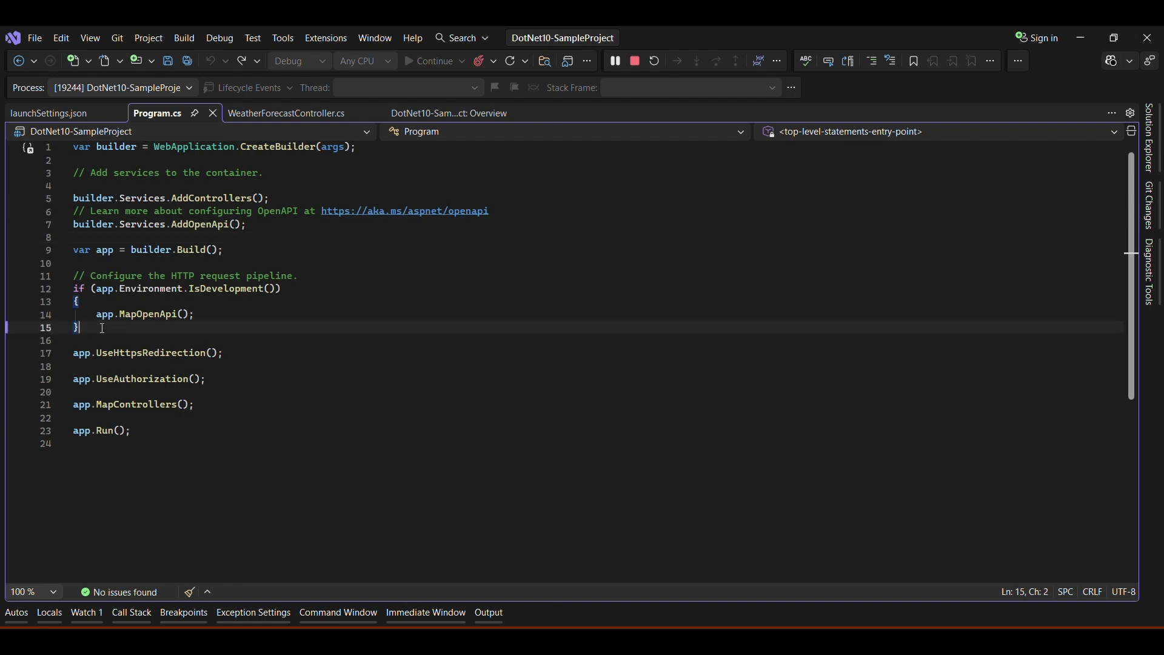
left_click(73, 289, "shift")
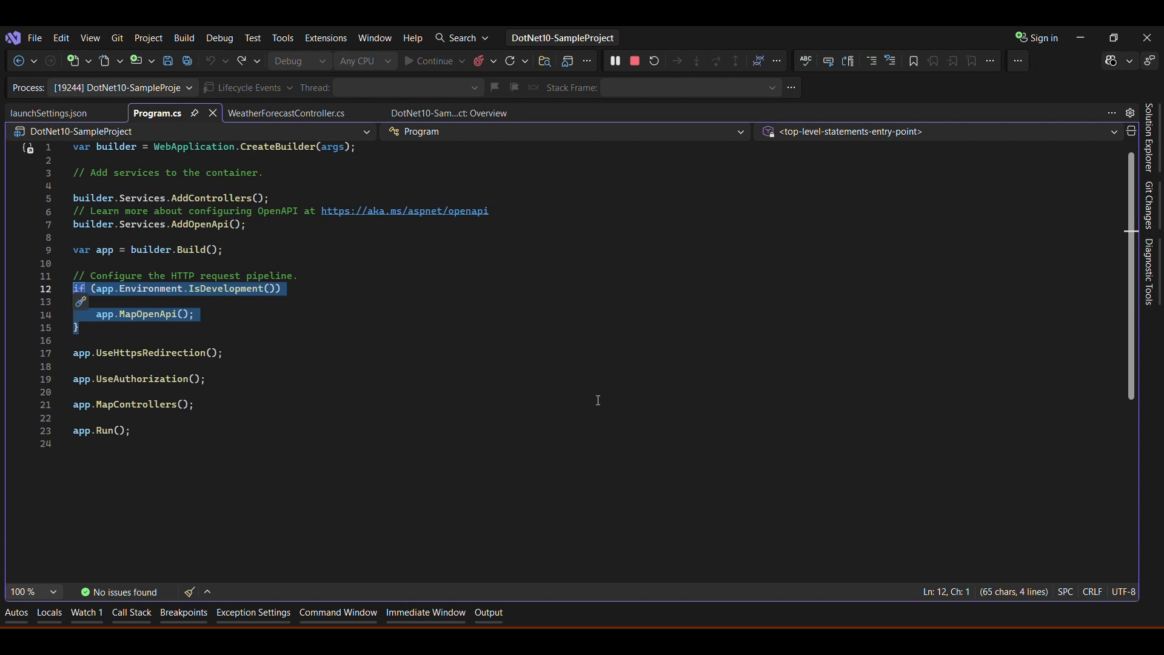
key("alt+Tab")
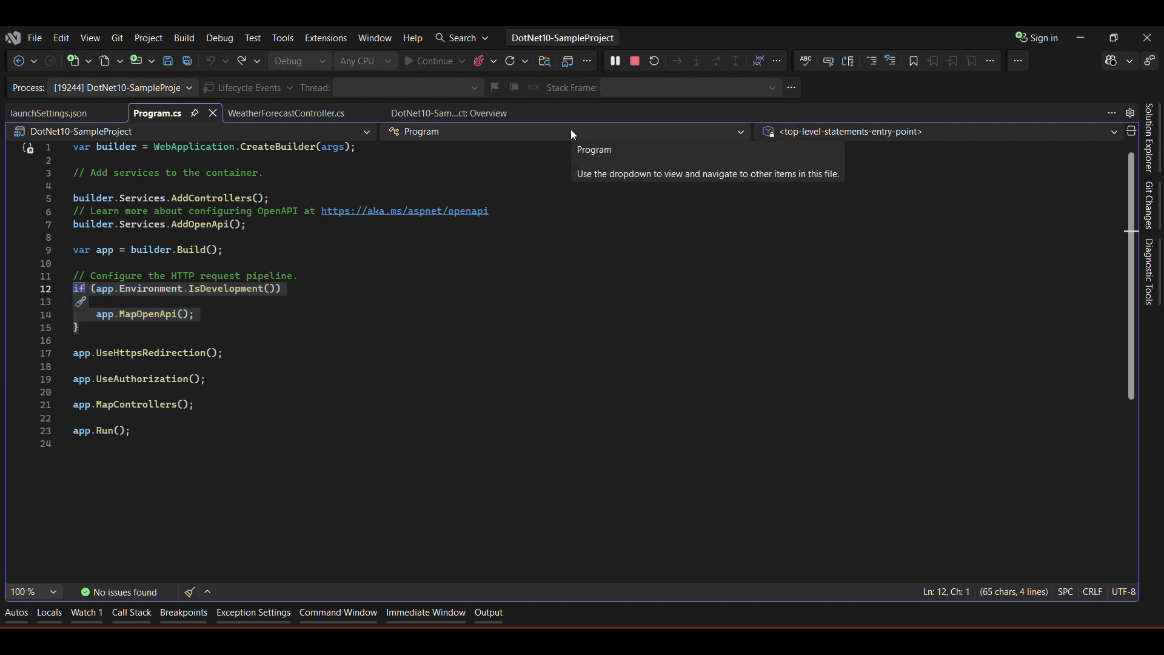
left_click(233, 316)
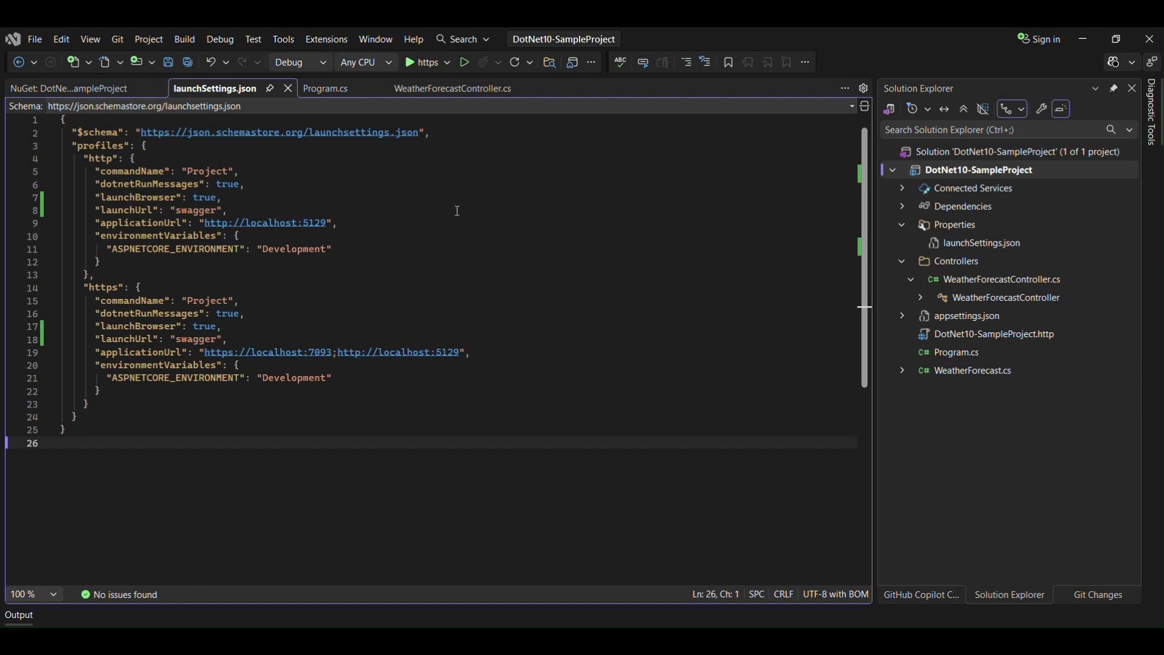
Review the UseSwaggerUI block with its SwaggerEndpoint option in Program.cs
left_click(332, 94)
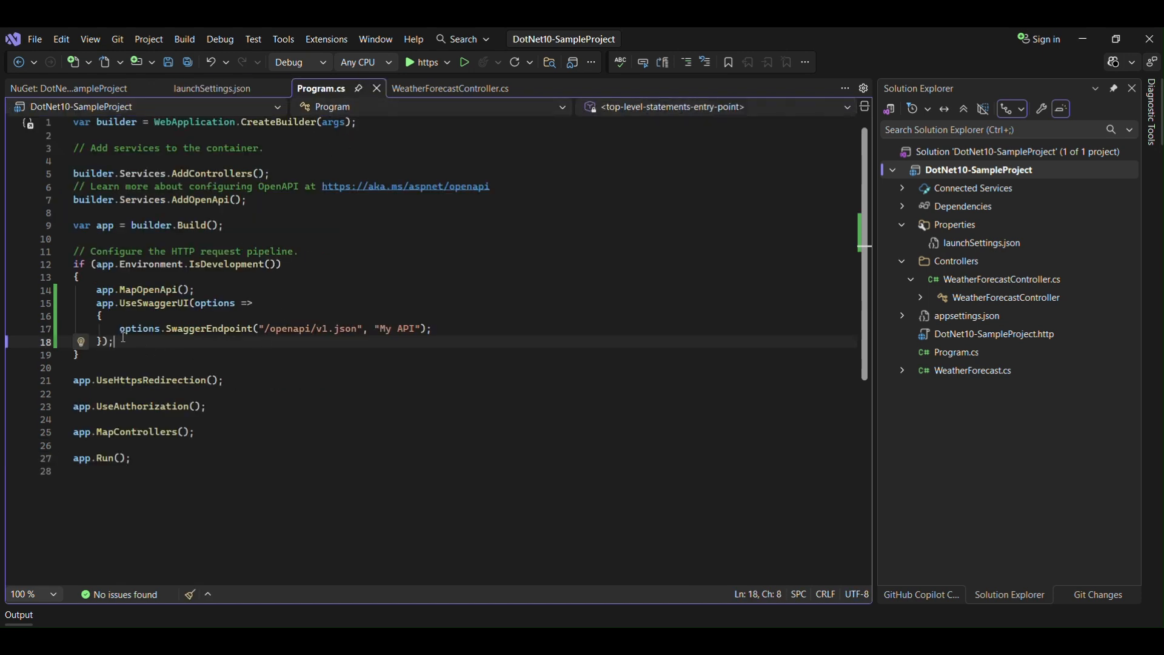
left_click_drag(94, 305, 392, 342)
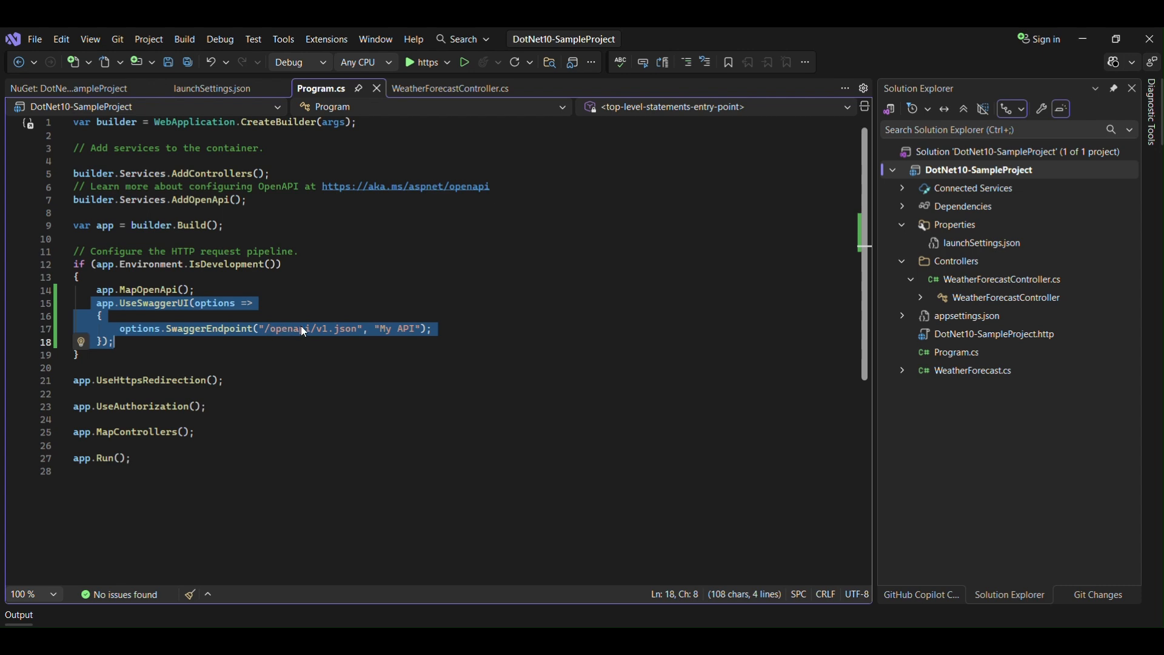
left_click(453, 333)
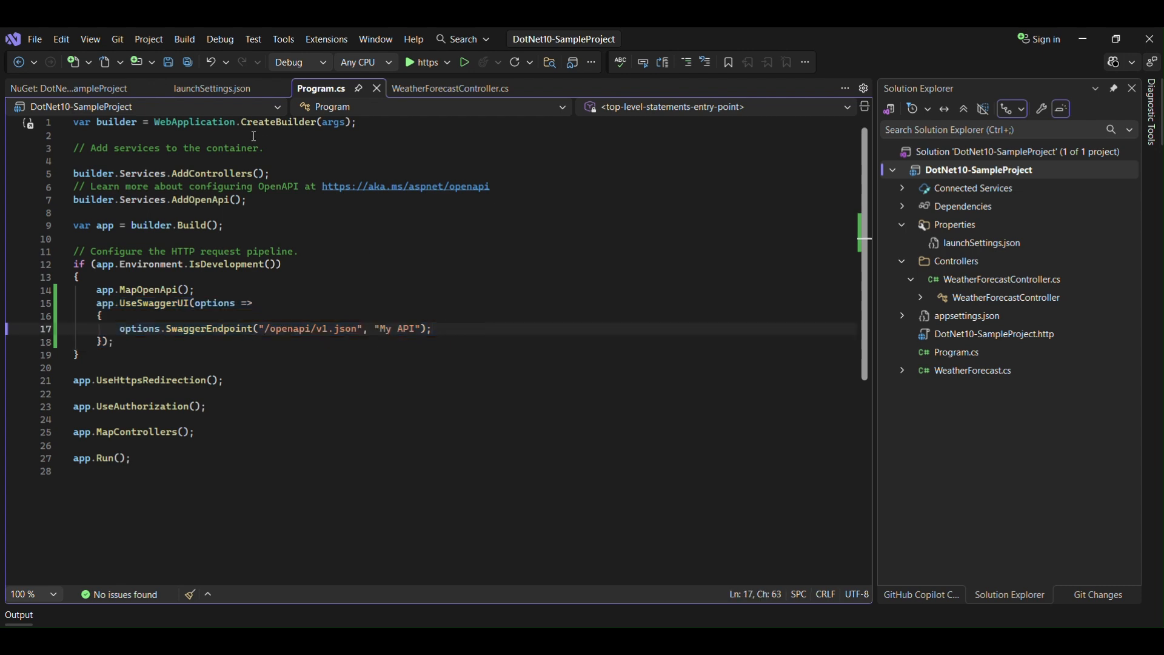
Review the launchBrowser and launchUrl settings of the http profile in launchSettings.json
left_click(185, 88)
left_click_drag(91, 197, 224, 200)
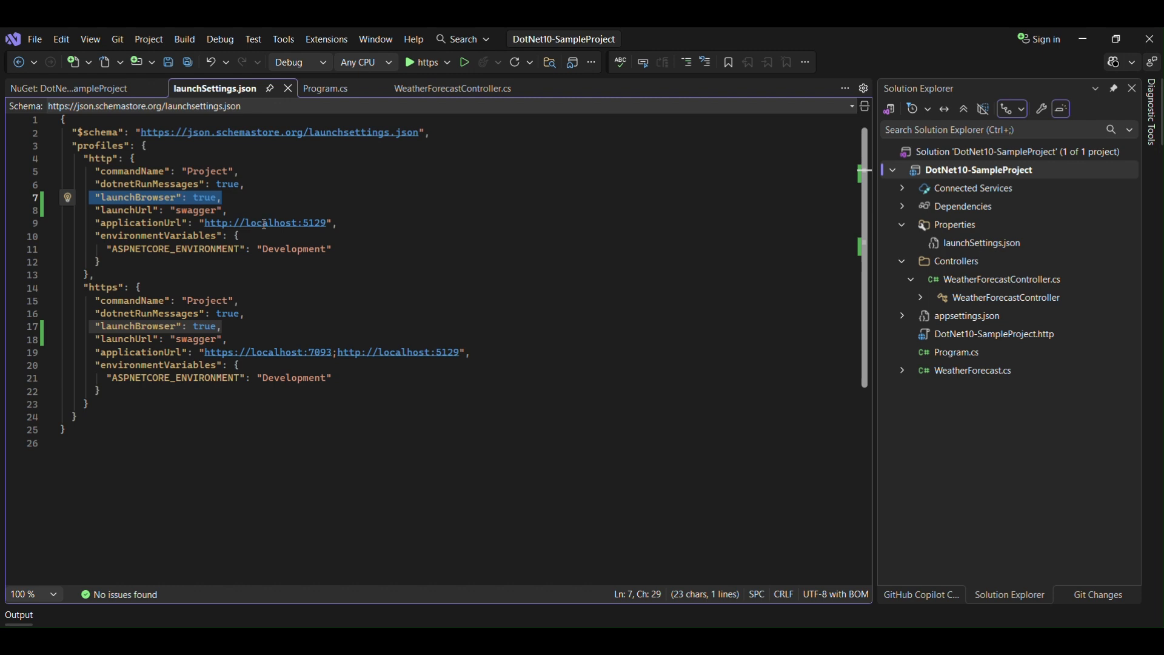
left_click_drag(91, 208, 258, 214)
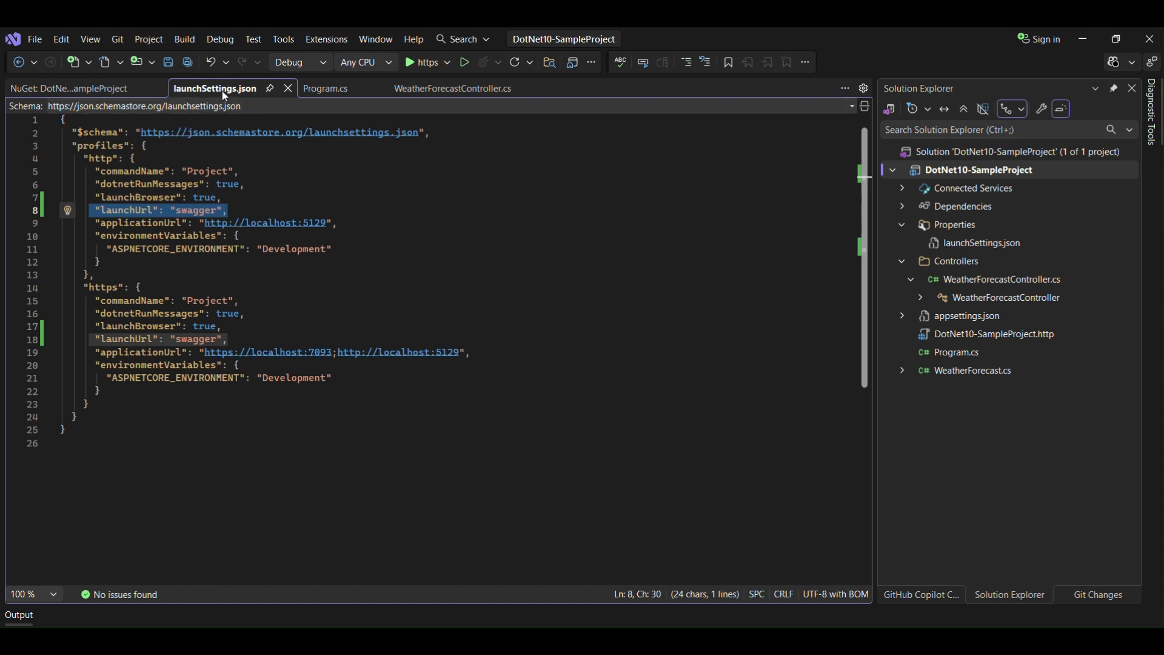
Check the Swashbuckle.AspNetCore package in the NuGet Package Manager and run the project with the https profile
left_click(47, 91)
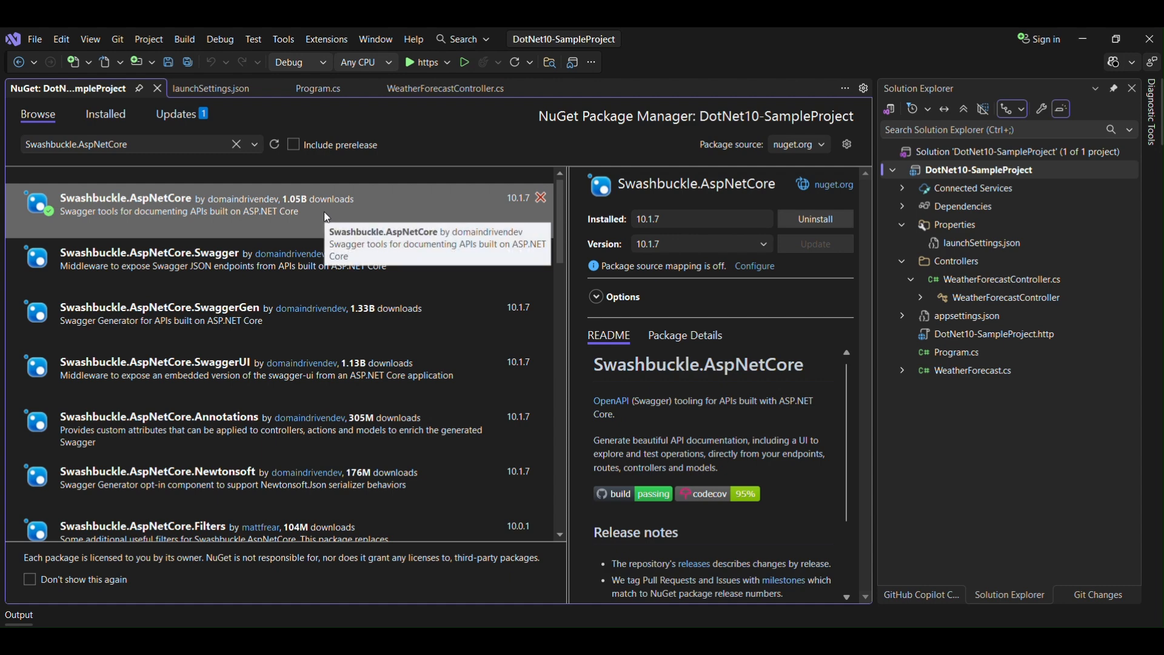
left_click(415, 67)
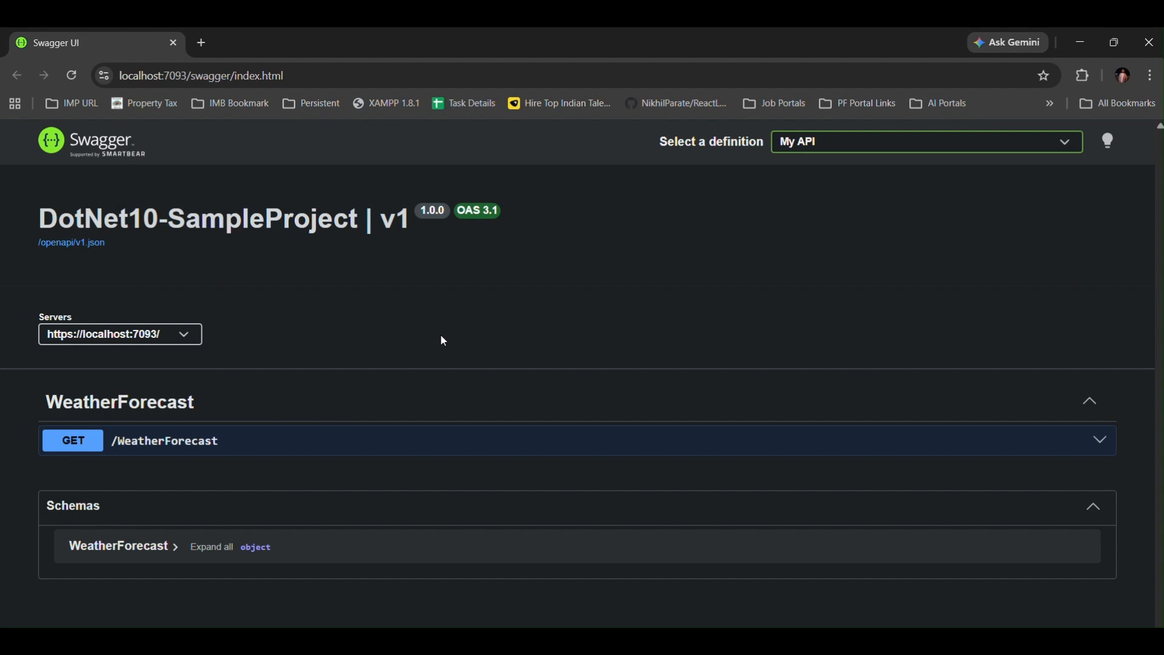
Check the available API definitions and the server options on the Swagger UI page
left_click(834, 144)
left_click(817, 162)
left_click(132, 343)
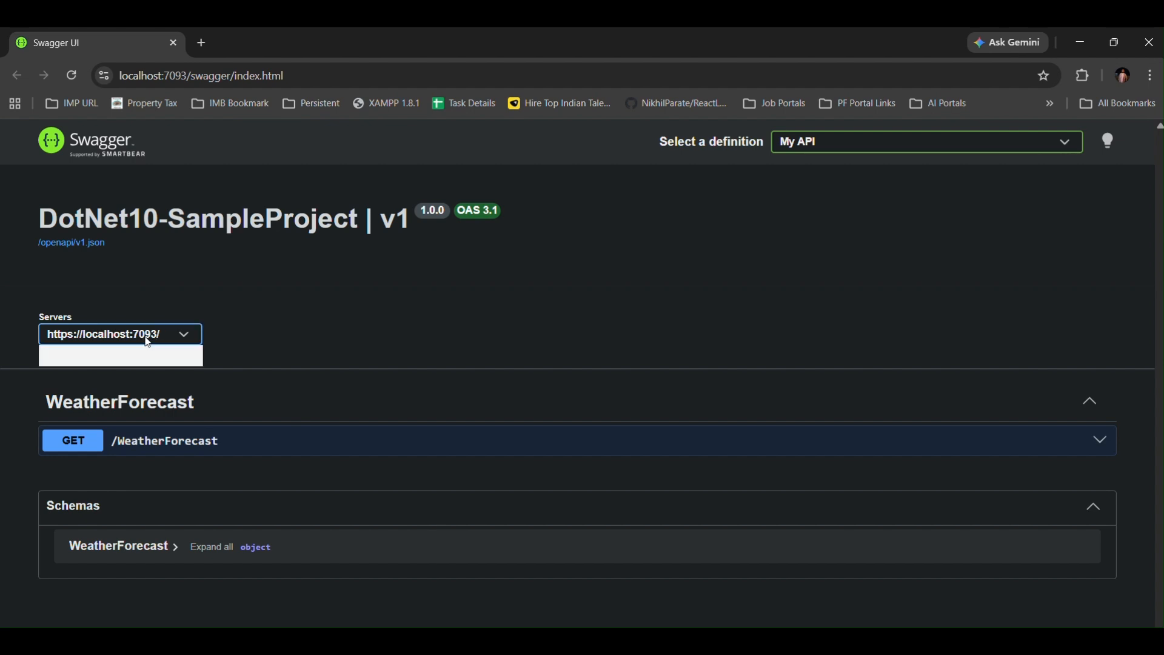
left_click(148, 340)
Open the GET /WeatherForecast operation for testing and execute its request without parameters
left_click(443, 397)
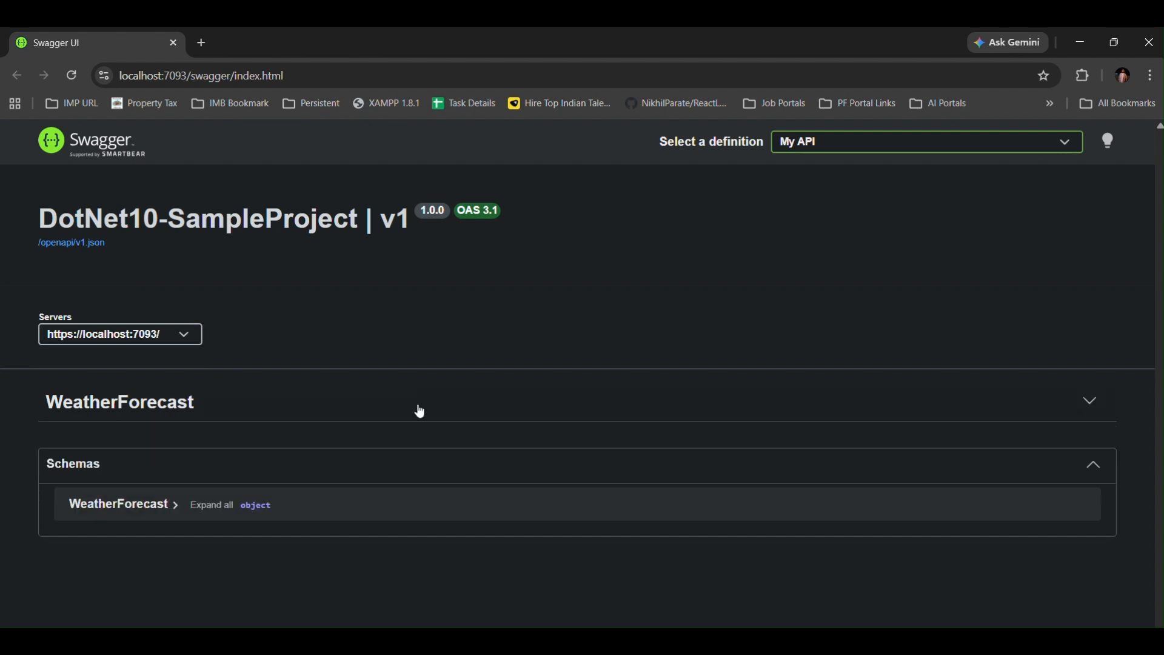
left_click(205, 406)
left_click(220, 438)
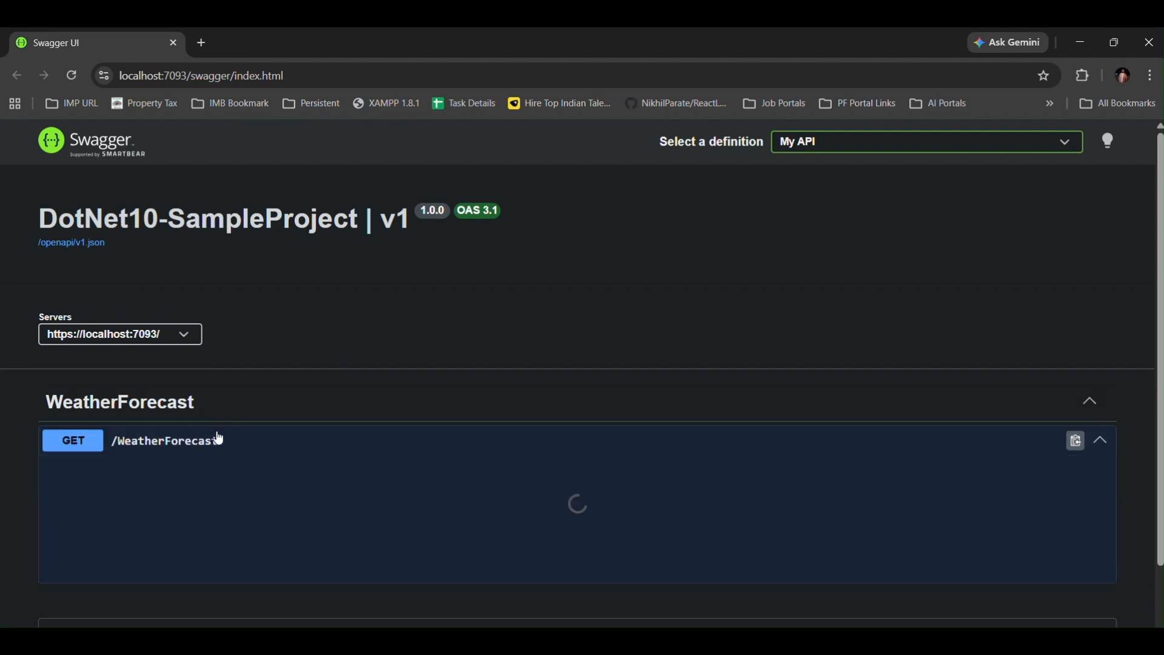
left_click(1065, 482)
scroll(1067, 490, "down", 2)
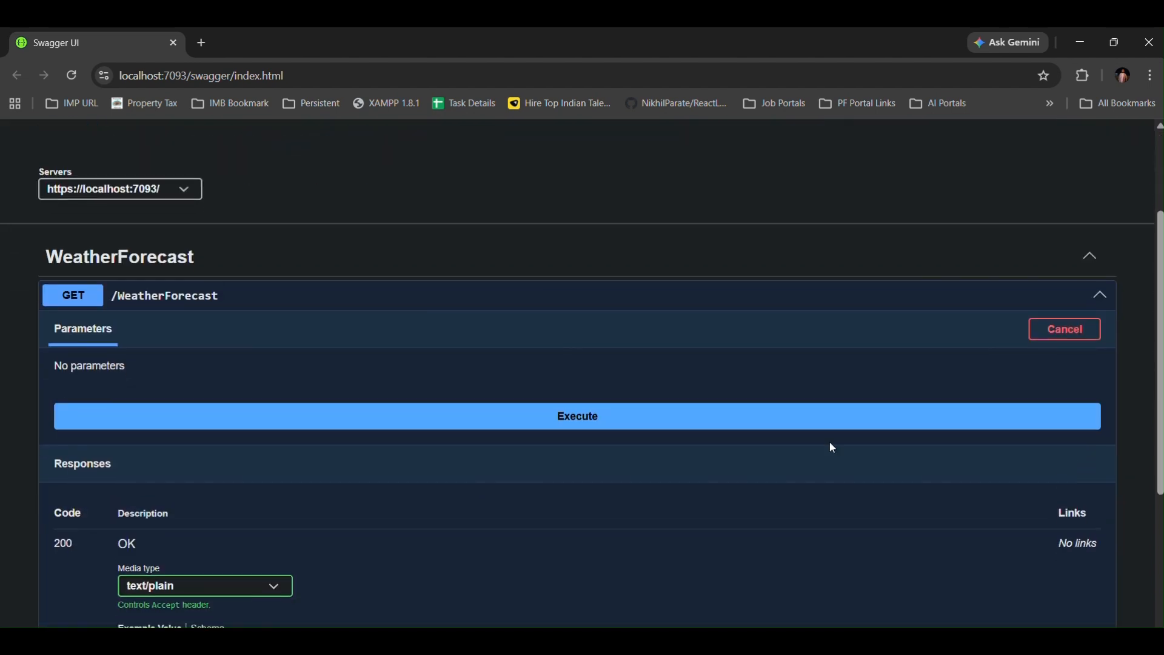
left_click(556, 416)
Examine the request URL, response body and response headers of the executed WeatherForecast call
scroll(559, 420, "down", 5)
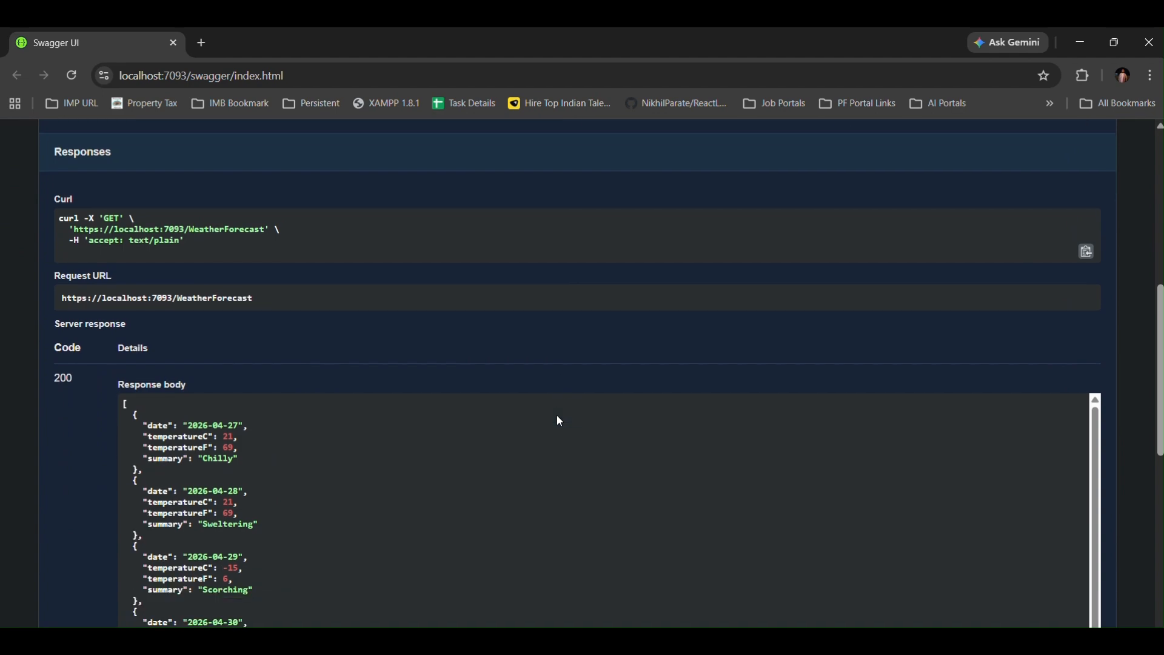
scroll(148, 382, "down", 3)
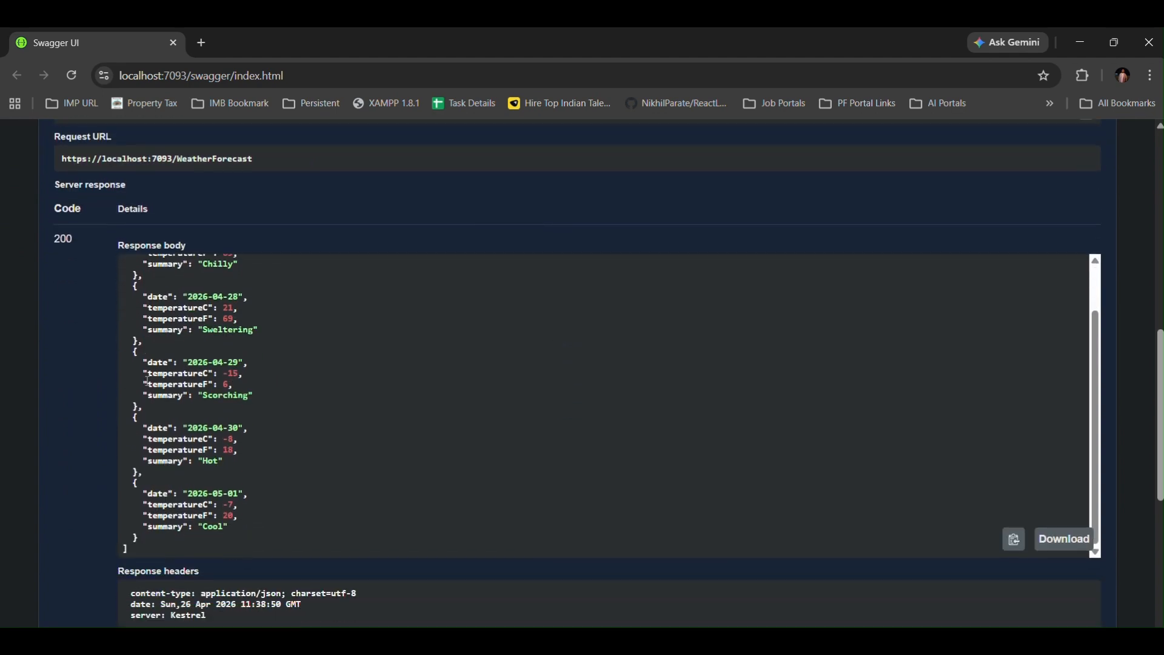
scroll(149, 386, "up", 5)
scroll(149, 387, "up", 4)
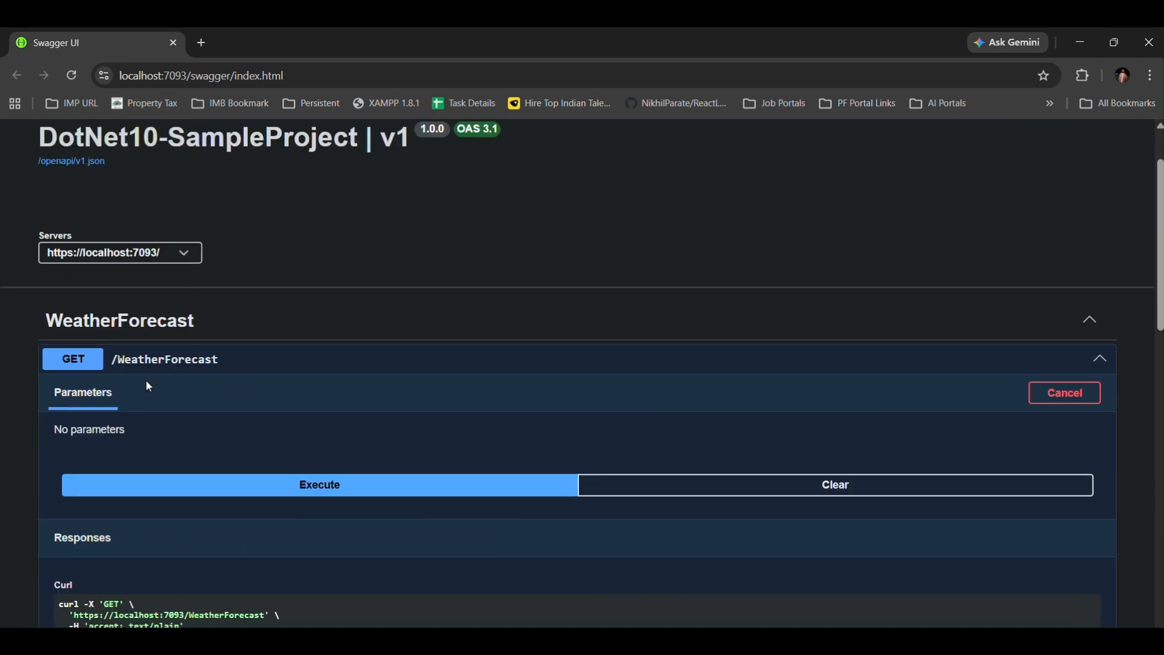
scroll(149, 388, "up", 1)
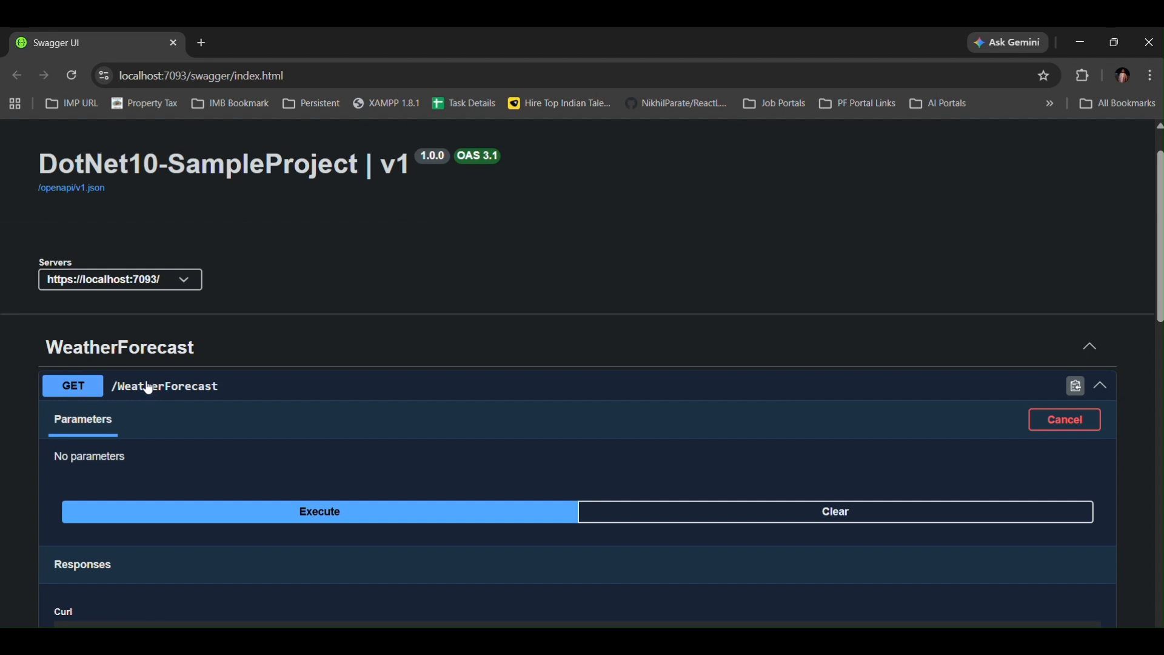
scroll(149, 388, "up", 1)
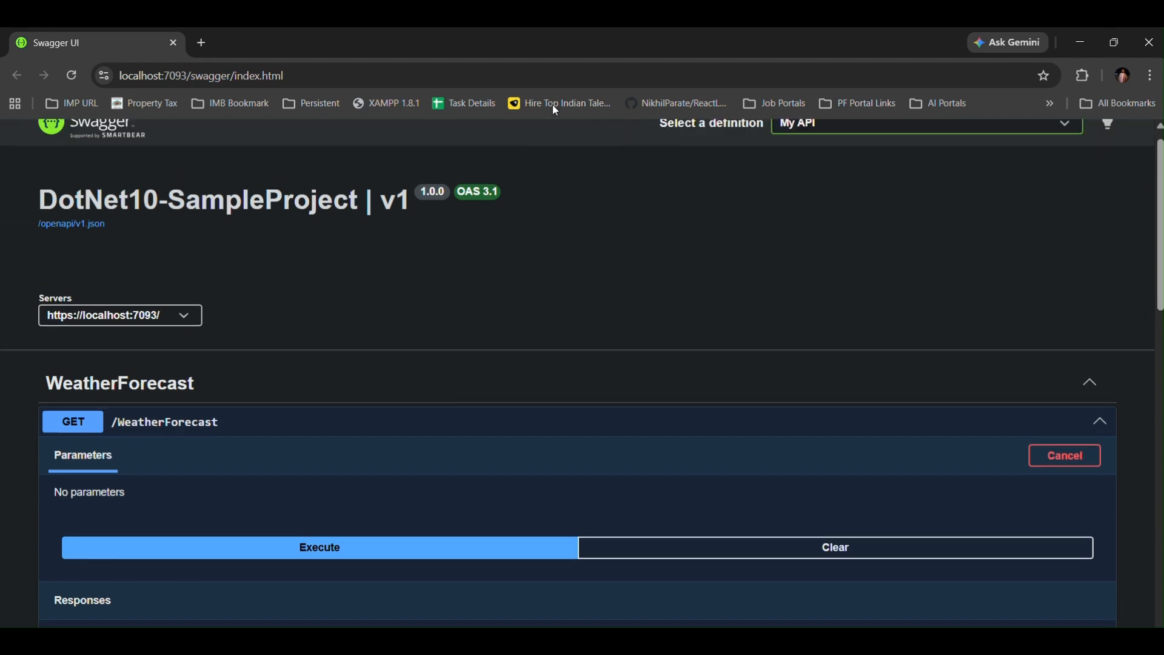